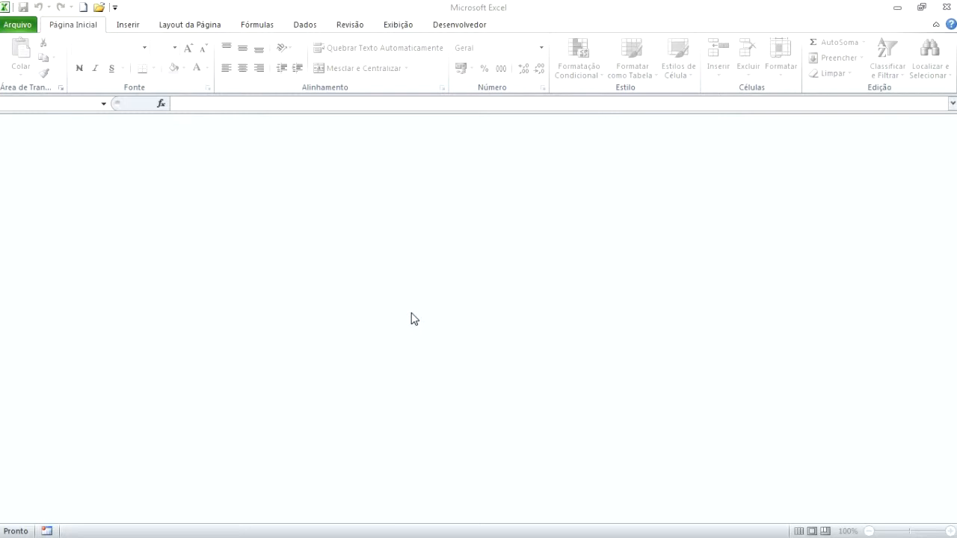
Create a new blank workbook and show the Dados tab's external-data tools.
click(83, 7)
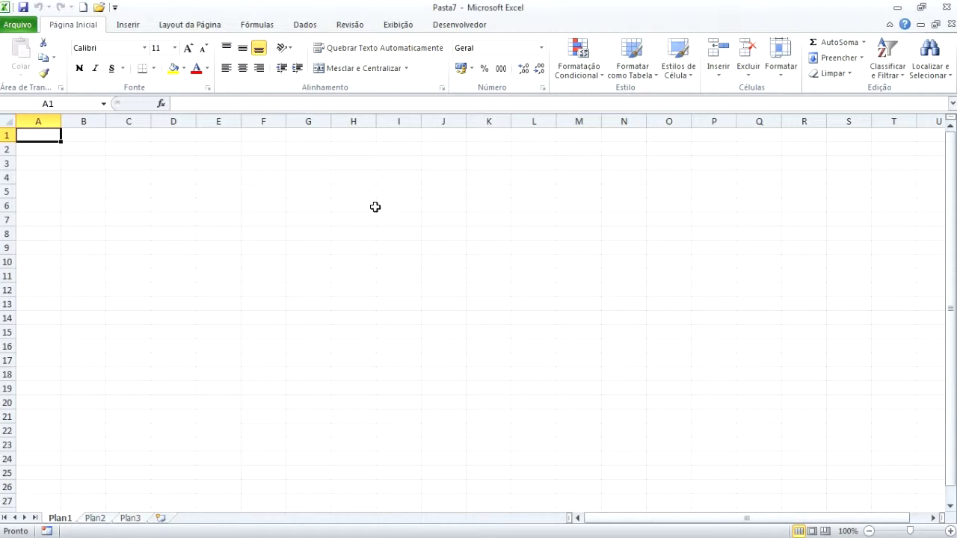
click(304, 25)
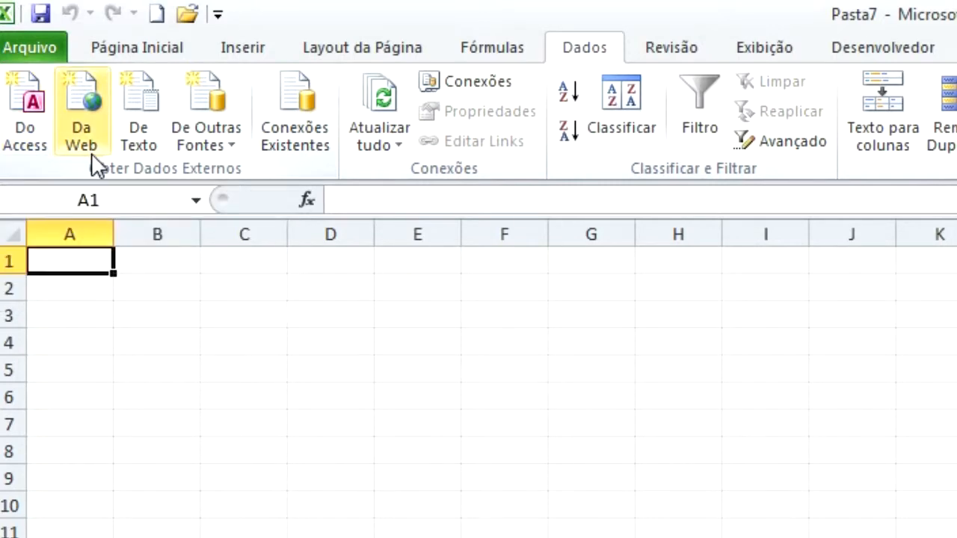
Open the De Texto import dialog, then reveal the desktop's Exemplo_Import sample files.
click(225, 157)
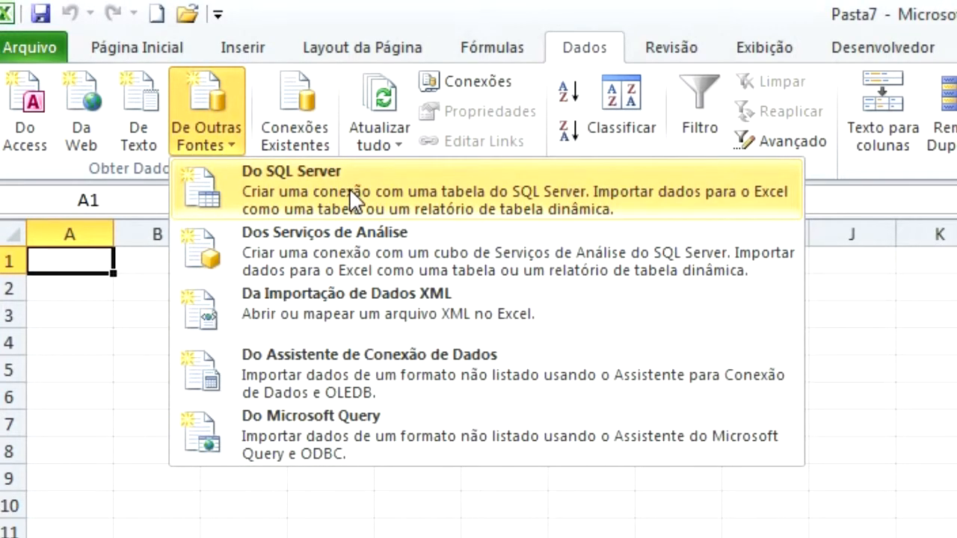
click(467, 25)
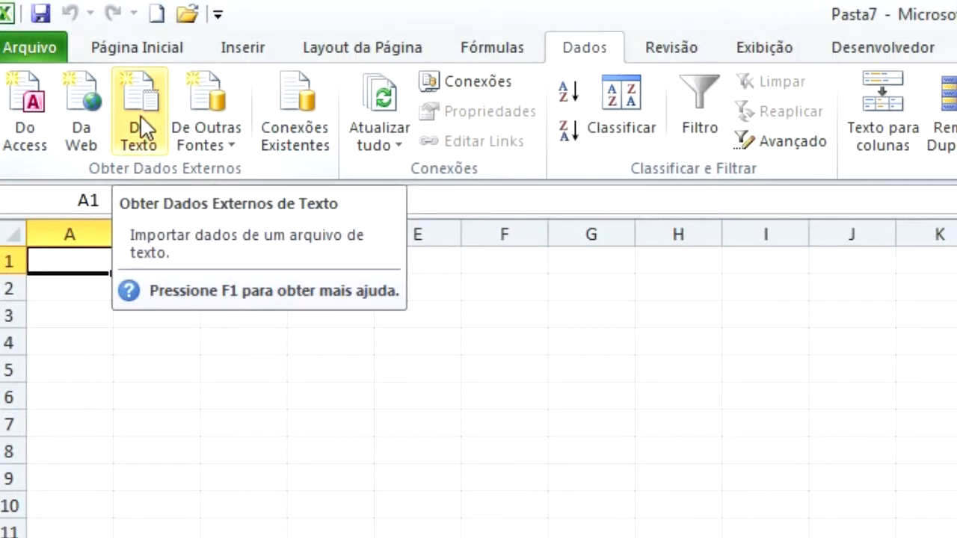
click(143, 146)
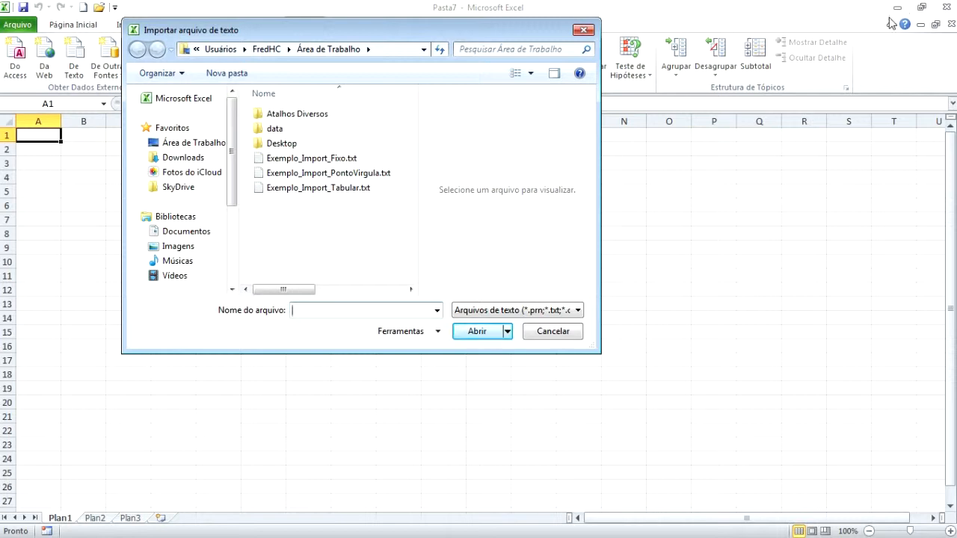
mouse_move(956, 60)
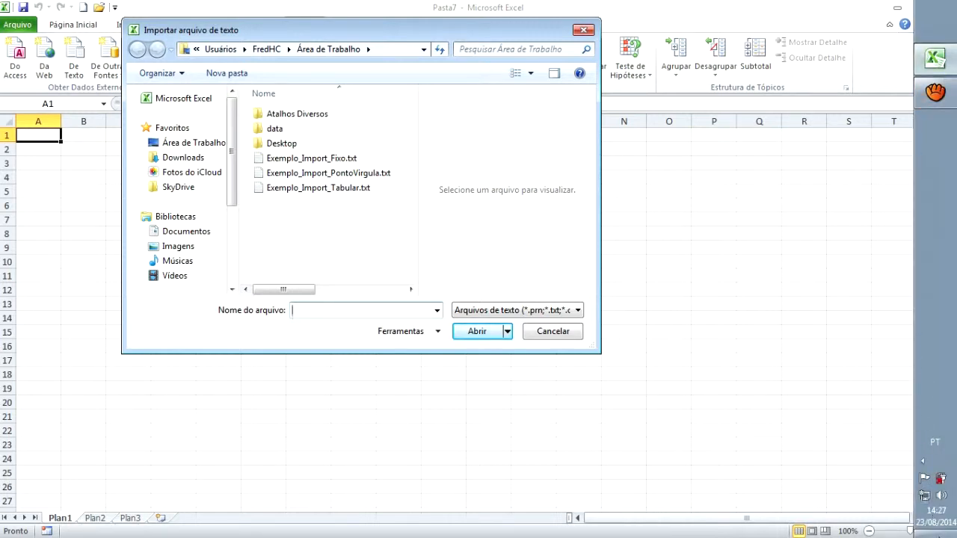
click(940, 532)
Open the three Exemplo_Import files in Notepad and arrange their windows, hiding the semicolon file.
drag(585, 14, 799, 51)
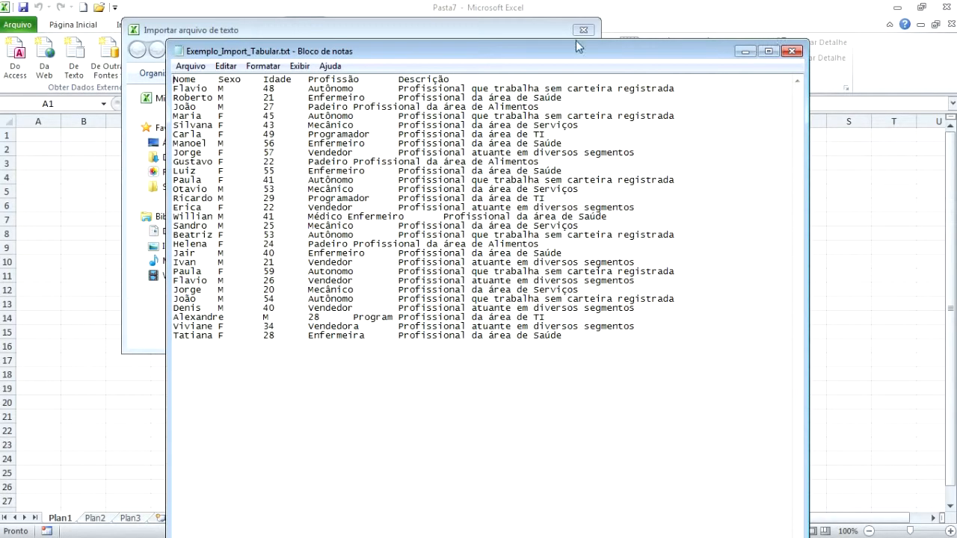
drag(580, 52, 786, 72)
click(454, 51)
drag(453, 51, 346, 138)
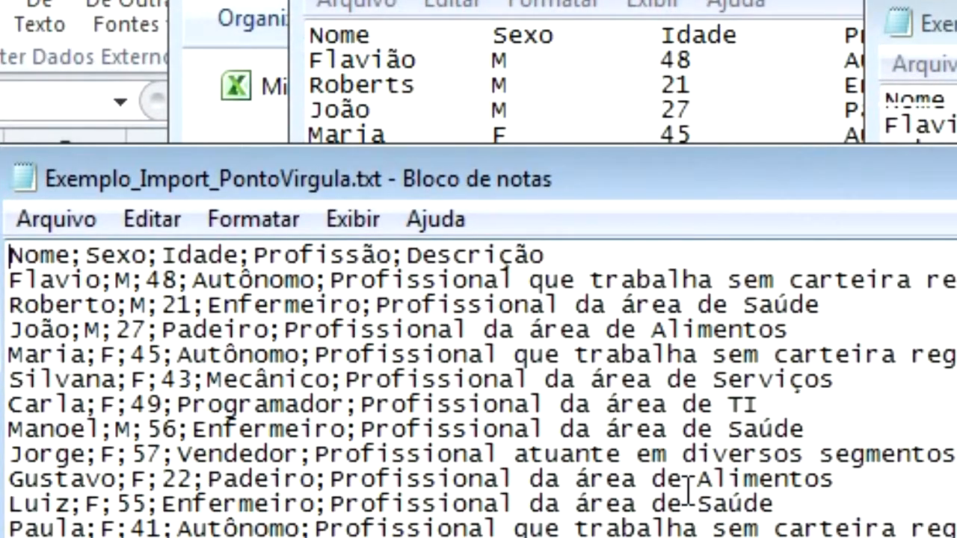
drag(290, 162, 322, 71)
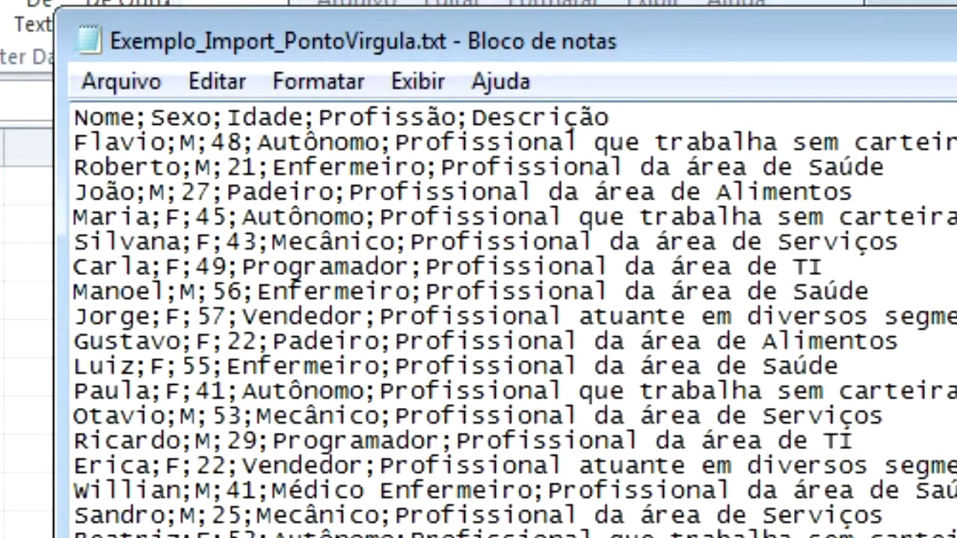
click(956, 27)
drag(955, 24, 522, 0)
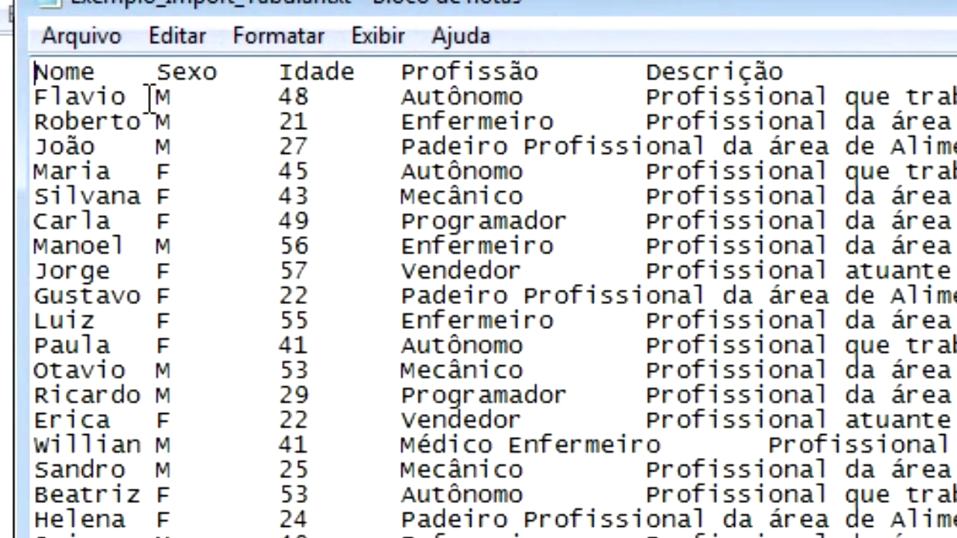
drag(269, 15, 543, 86)
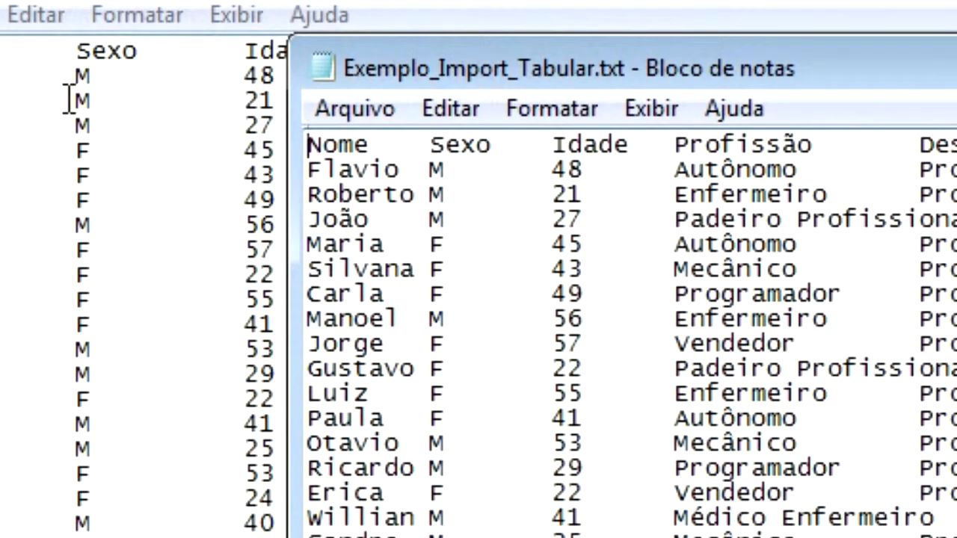
Select the blank padding around Roberts and M in the fixed-width file to inspect its spacing.
drag(74, 73, 0, 79)
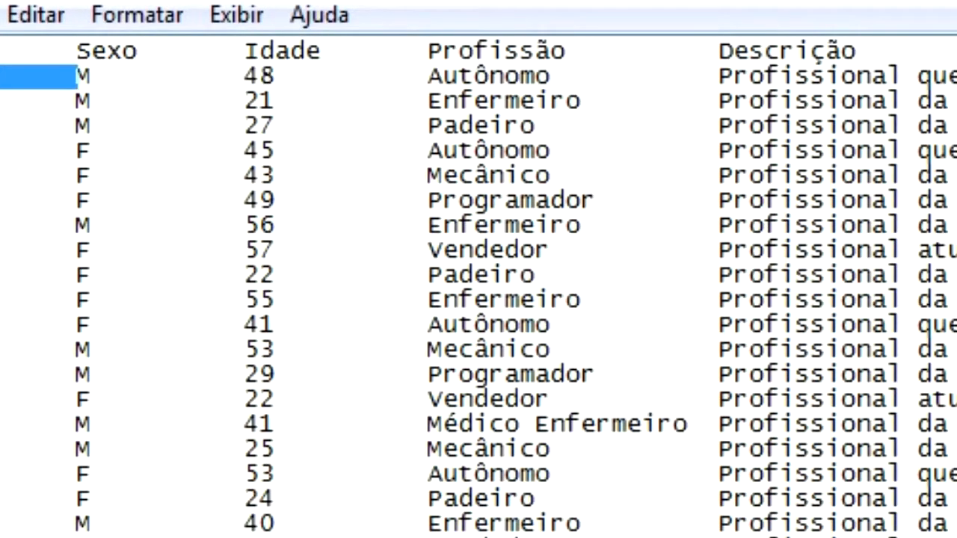
mouse_move(74, 98)
mouse_down()
mouse_move(230, 93)
mouse_move(89, 97)
mouse_up()
drag(257, 97, 424, 88)
drag(587, 0, 670, 241)
drag(827, 51, 827, 0)
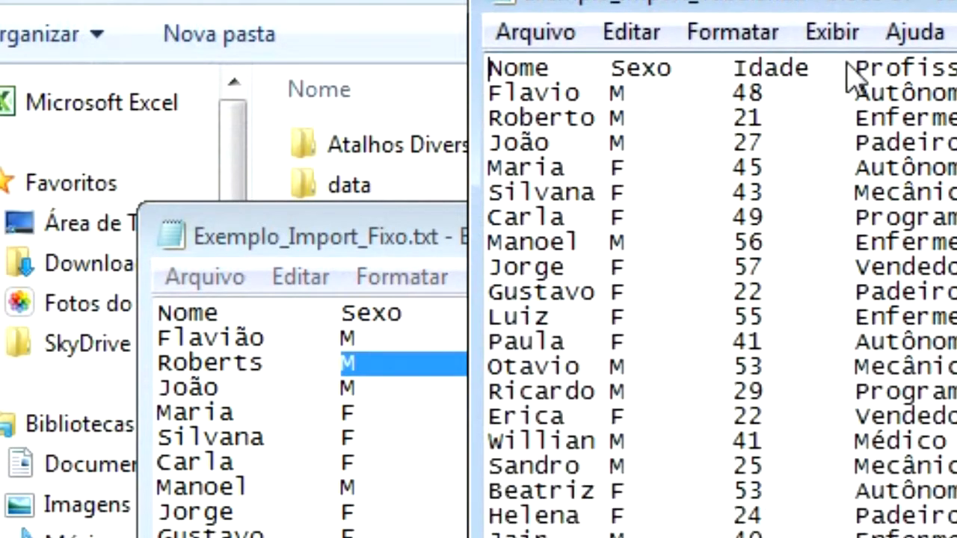
drag(418, 236, 358, 215)
drag(860, 11, 956, 12)
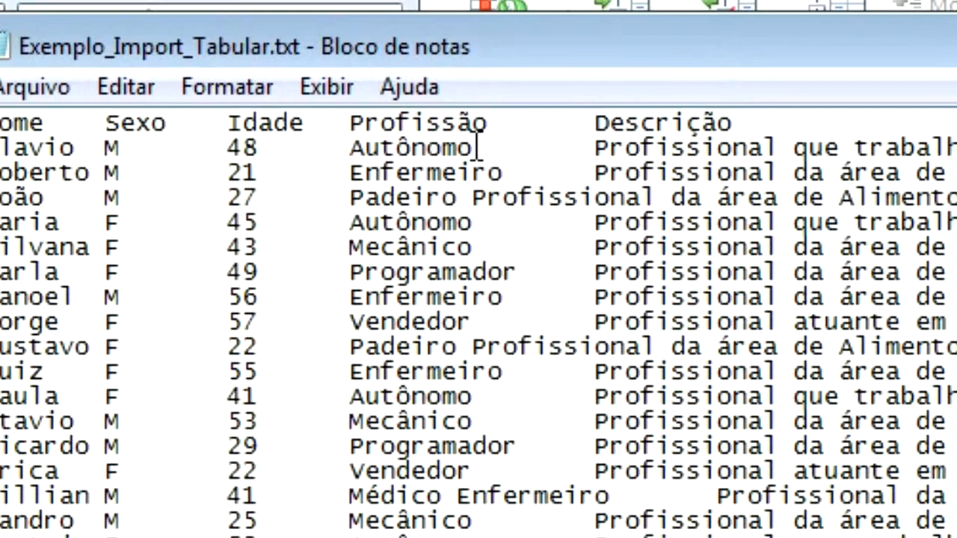
Highlight the tab gaps after Autônomo and Enfermeiro, then the fixed-width padding in the Roberts row.
drag(477, 146, 538, 142)
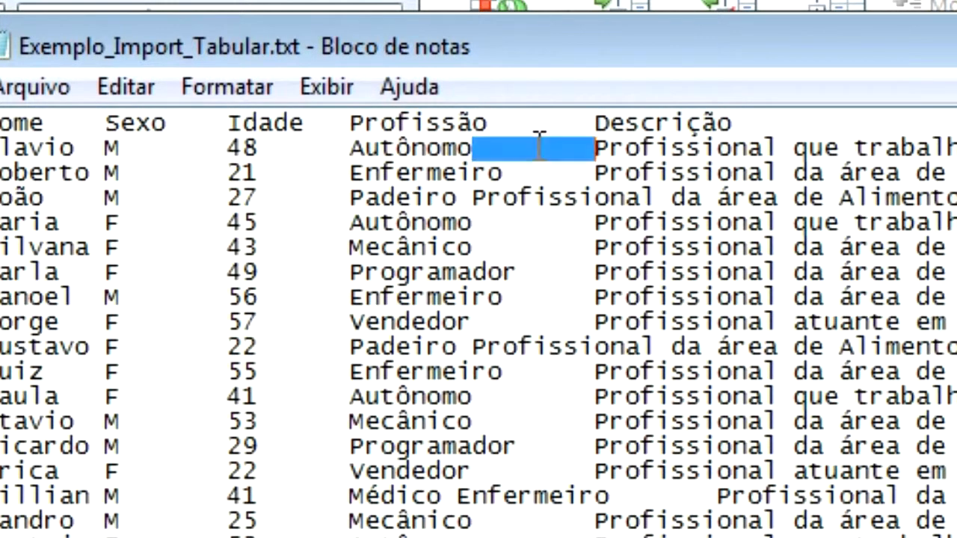
click(509, 175)
drag(509, 175, 558, 172)
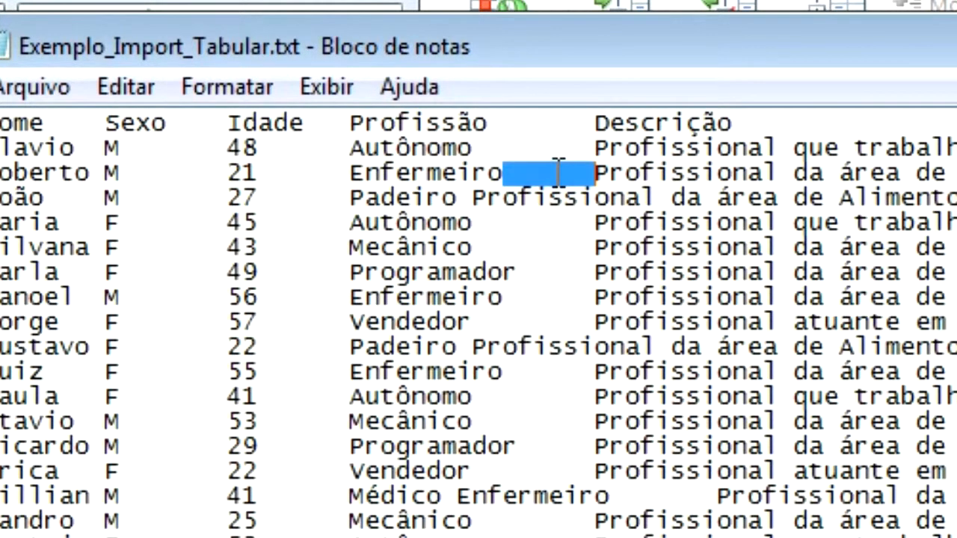
click(479, 222)
click(2, 272)
drag(157, 274, 326, 263)
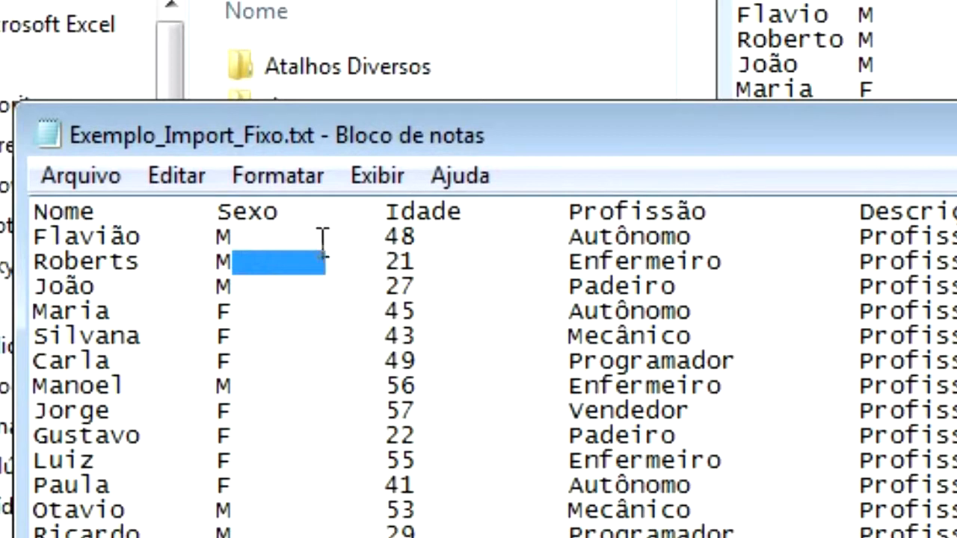
drag(217, 263, 47, 263)
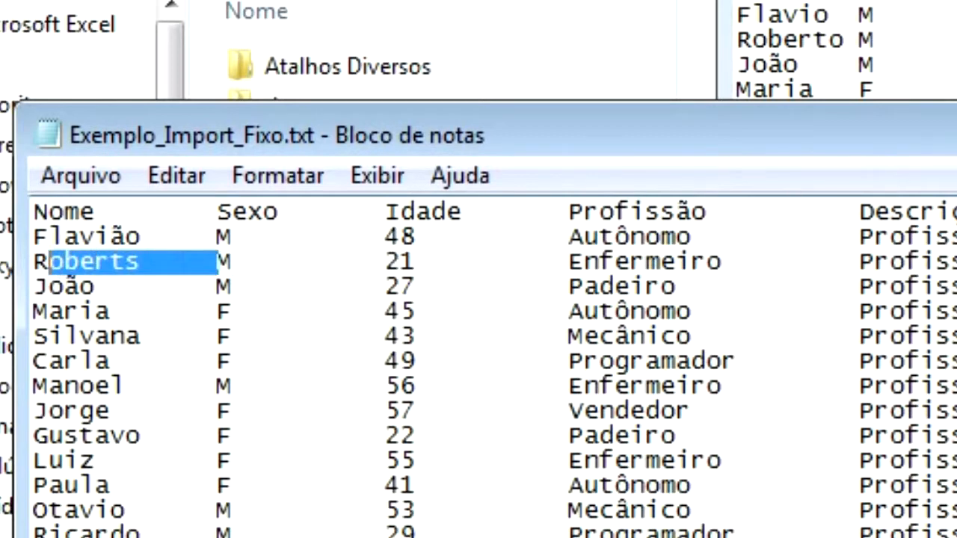
Minimize the fixed-width and tab-separated Notepad windows.
click(752, 140)
drag(808, 57, 551, 56)
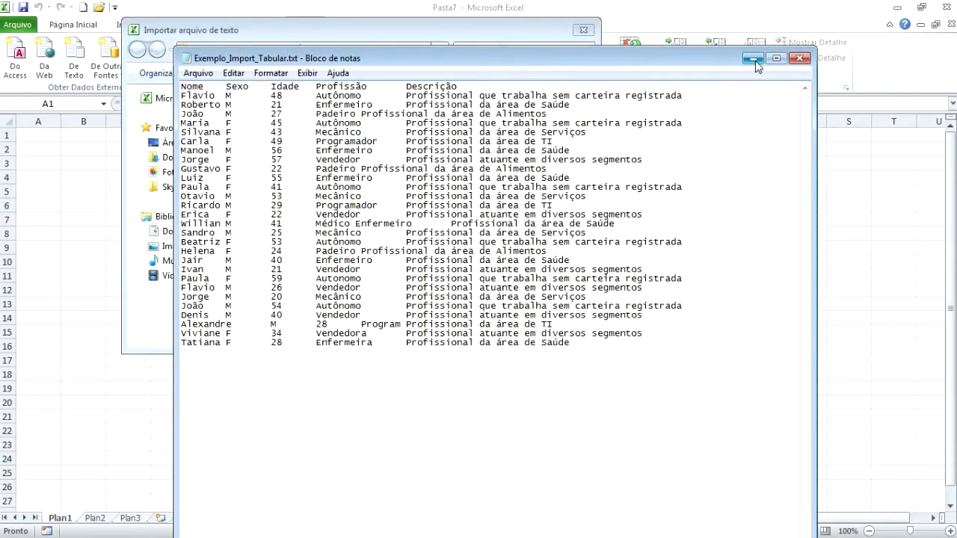
click(753, 59)
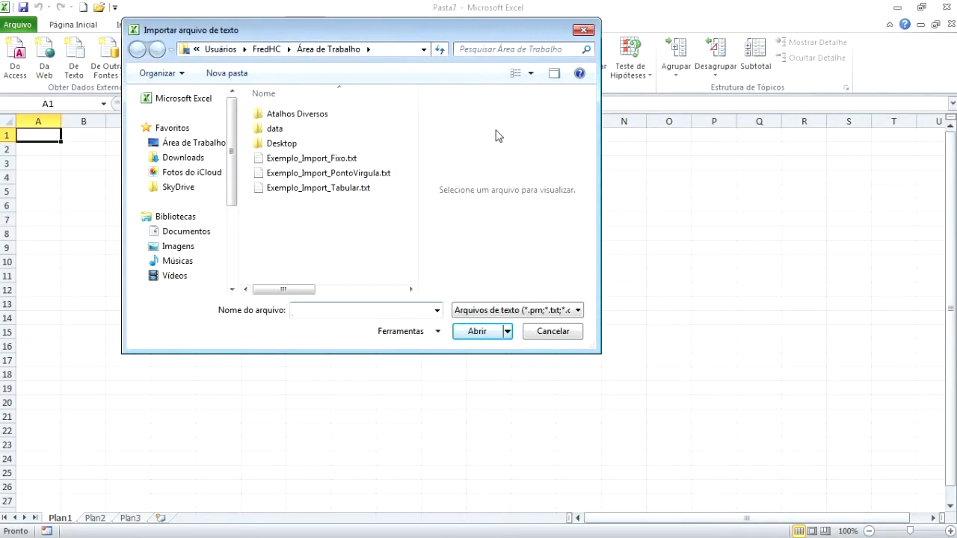
Select Exemplo_Import_PontoVirgula.txt and import it into the Text Import Wizard.
click(366, 174)
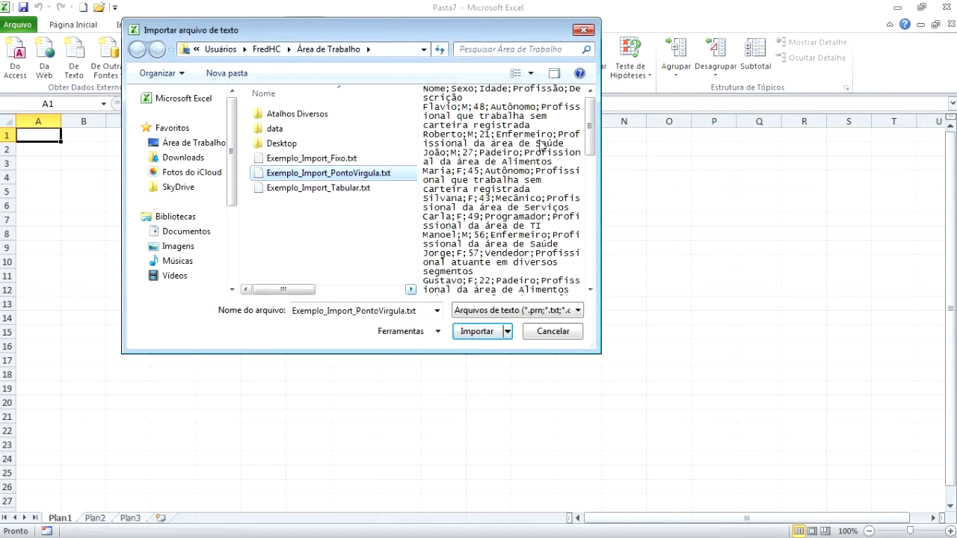
mouse_move(589, 128)
mouse_down()
mouse_move(596, 269)
mouse_move(583, 135)
mouse_up()
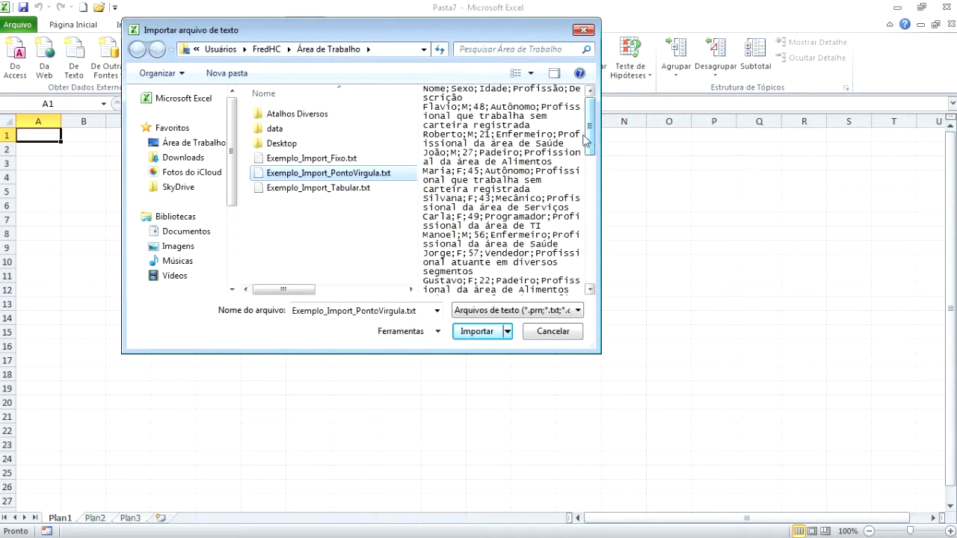
click(476, 332)
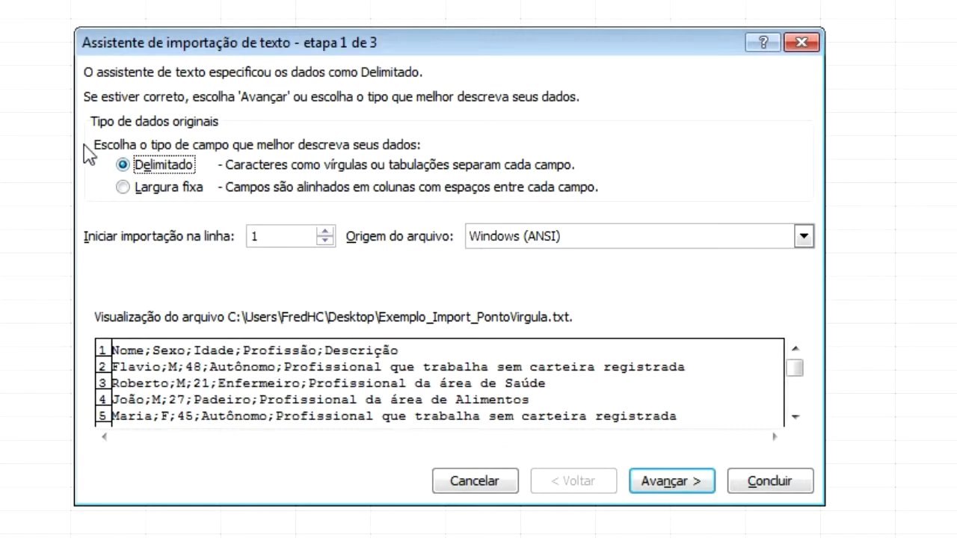
Set the delimiter to Ponto e vírgula only, clearing Tabulação, Vírgula, Espaço and Outros.
click(671, 491)
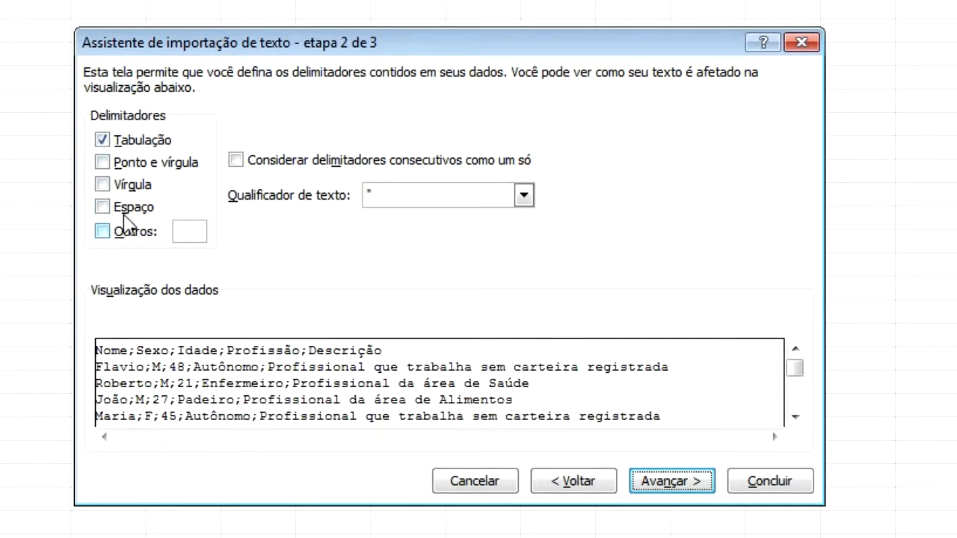
click(134, 163)
click(124, 142)
click(112, 185)
click(119, 208)
click(102, 231)
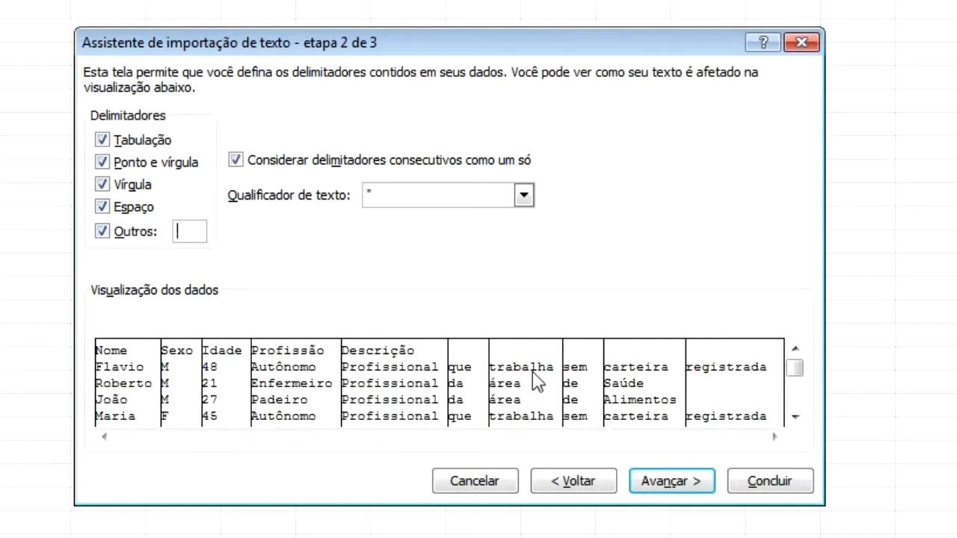
click(101, 232)
click(121, 206)
click(125, 186)
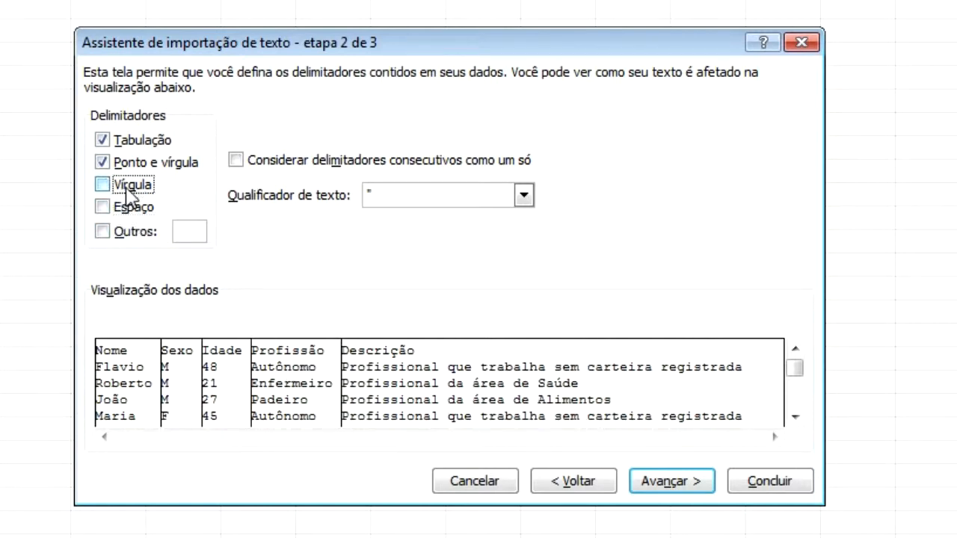
click(134, 142)
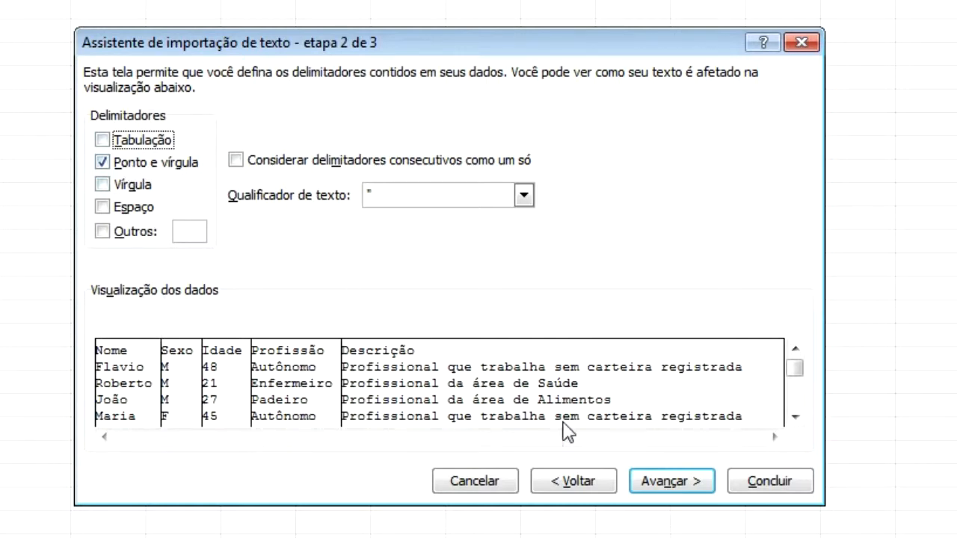
Review the Nome, Sexo, Idade, Profissão and Descrição column formats and finish the wizard.
click(669, 484)
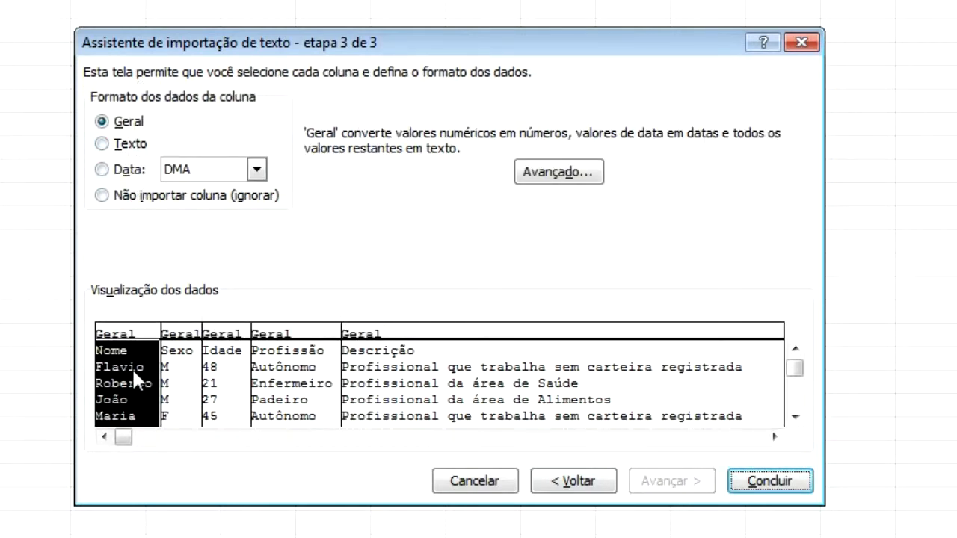
click(213, 370)
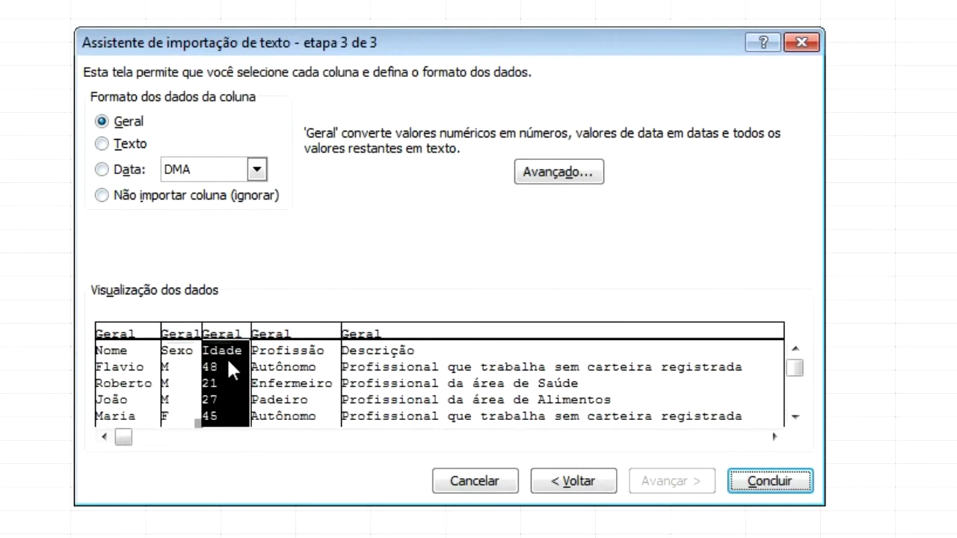
click(127, 352)
click(181, 361)
click(233, 363)
click(306, 361)
click(448, 363)
click(107, 366)
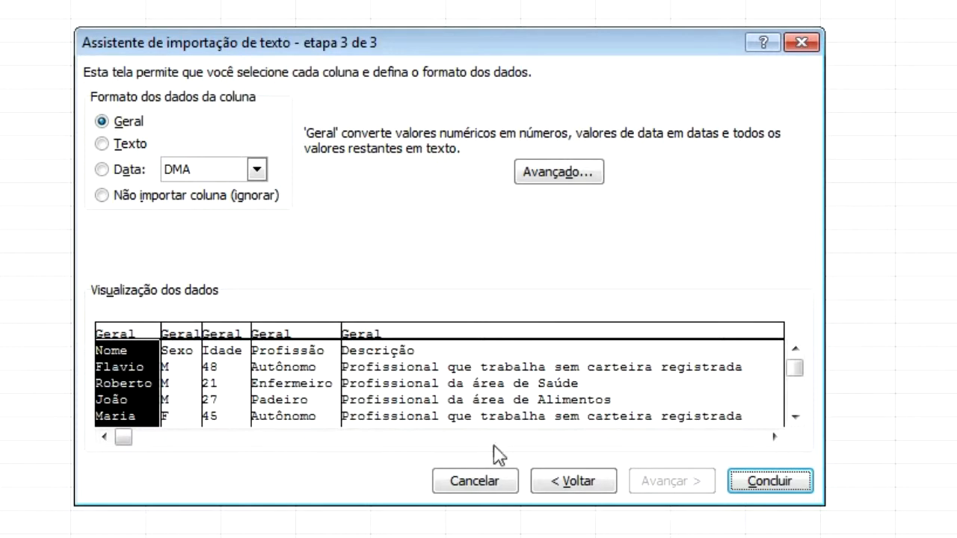
click(755, 486)
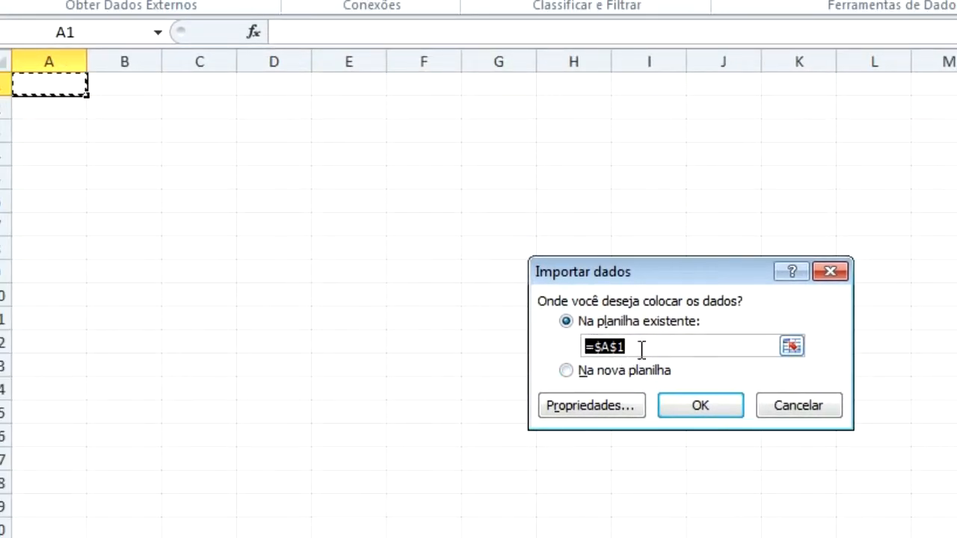
Import the semicolon data into the sheet starting at cell B3.
click(110, 131)
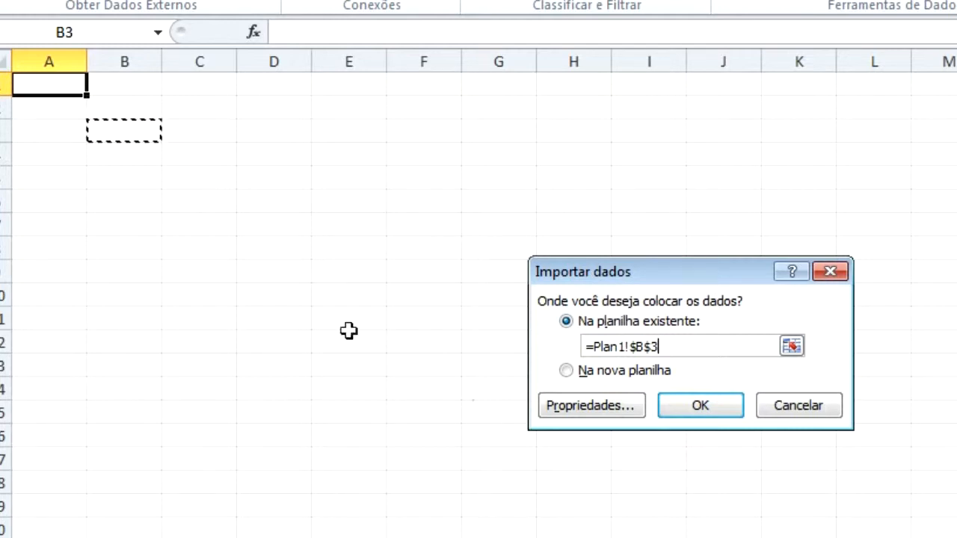
click(703, 408)
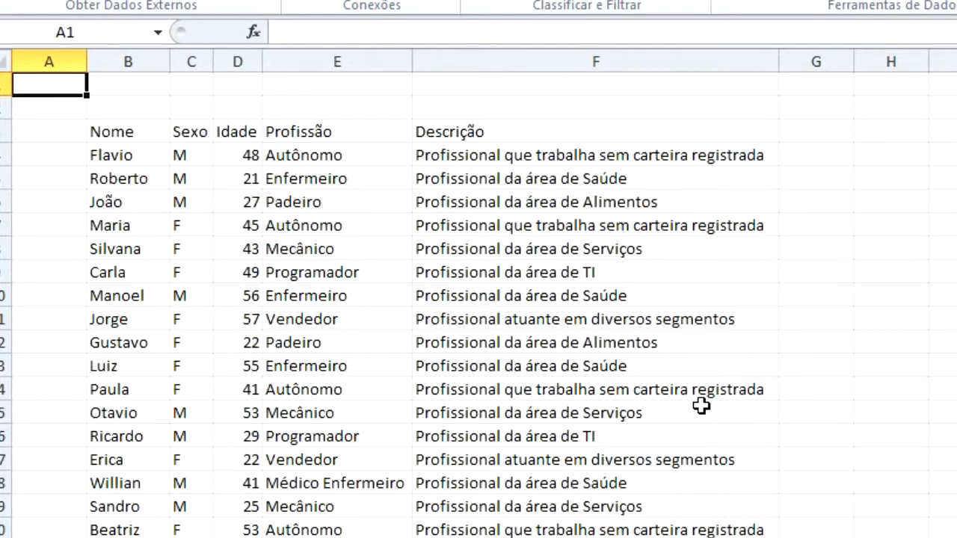
scroll(615, 397, down, 4)
scroll(609, 398, up, 4)
Select the imported records and the Nome header, then move to the next empty sheet.
click(163, 157)
drag(166, 157, 500, 224)
click(126, 133)
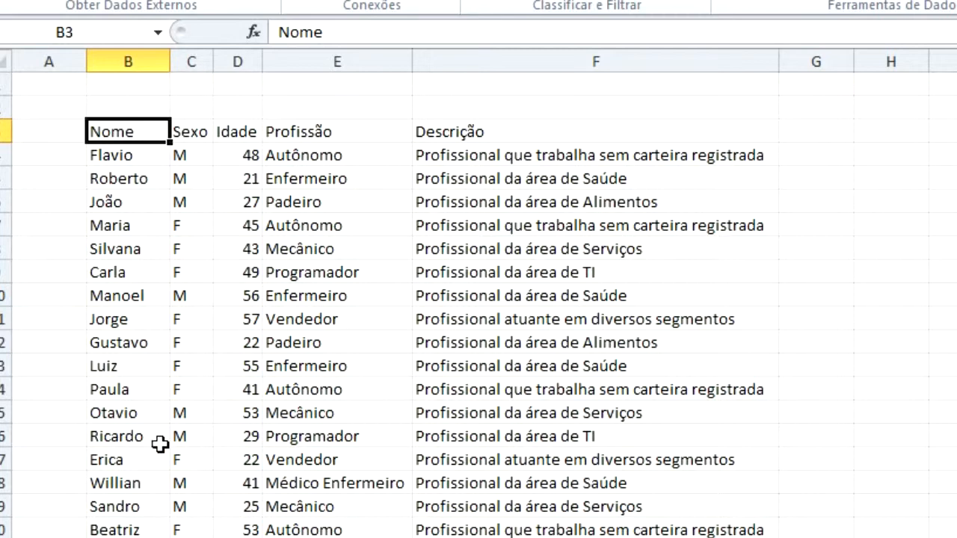
key(ctrl+Page_Down)
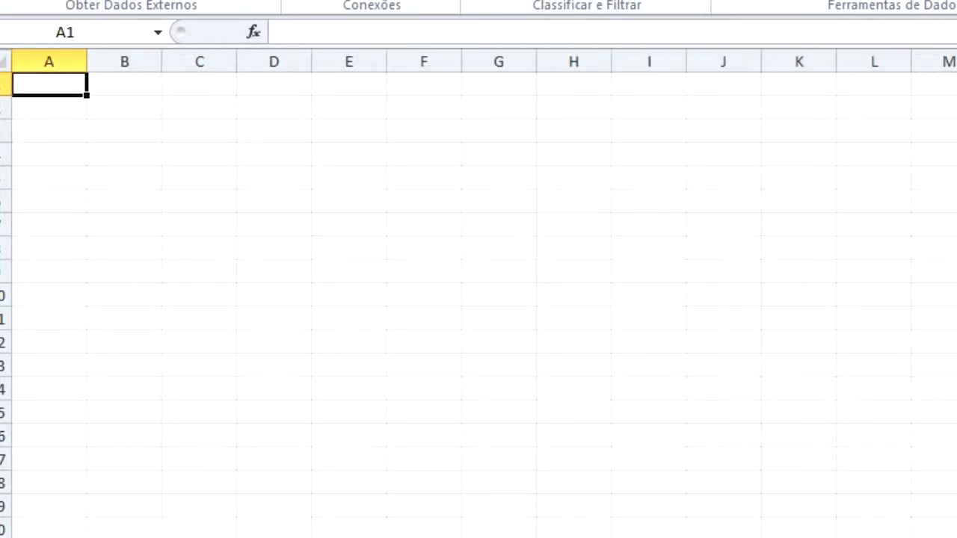
Import Exemplo_Import_Tabular.txt with Tabulação delimiting and place it at =$A$1.
click(104, 0)
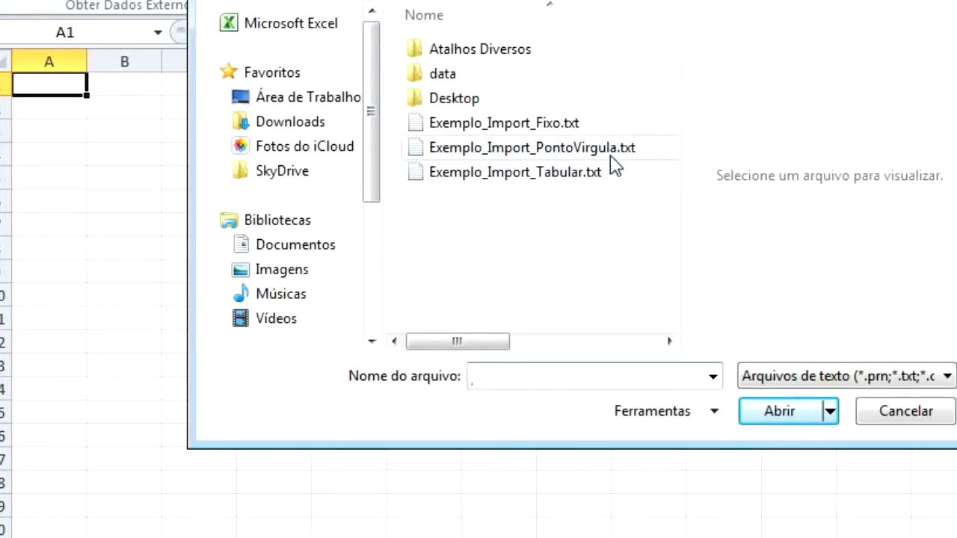
click(571, 173)
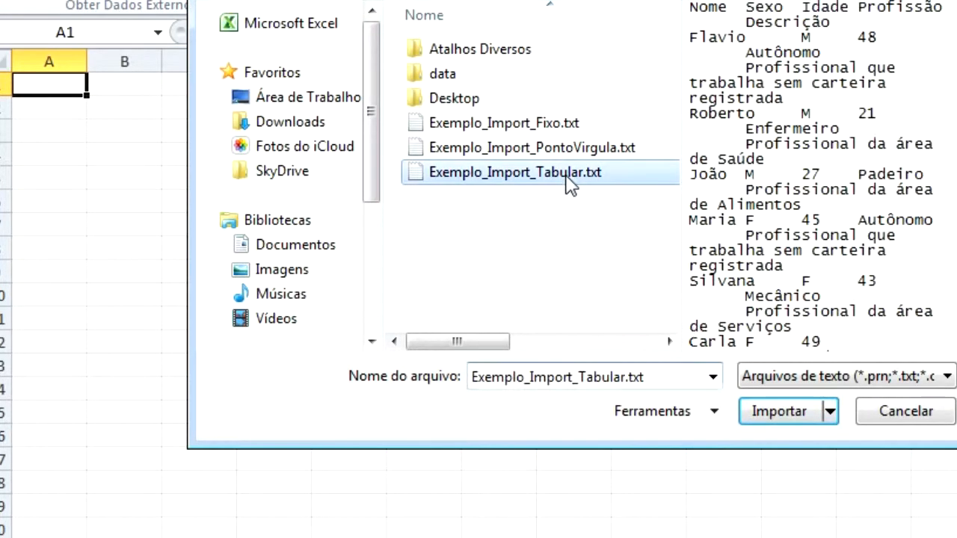
click(794, 423)
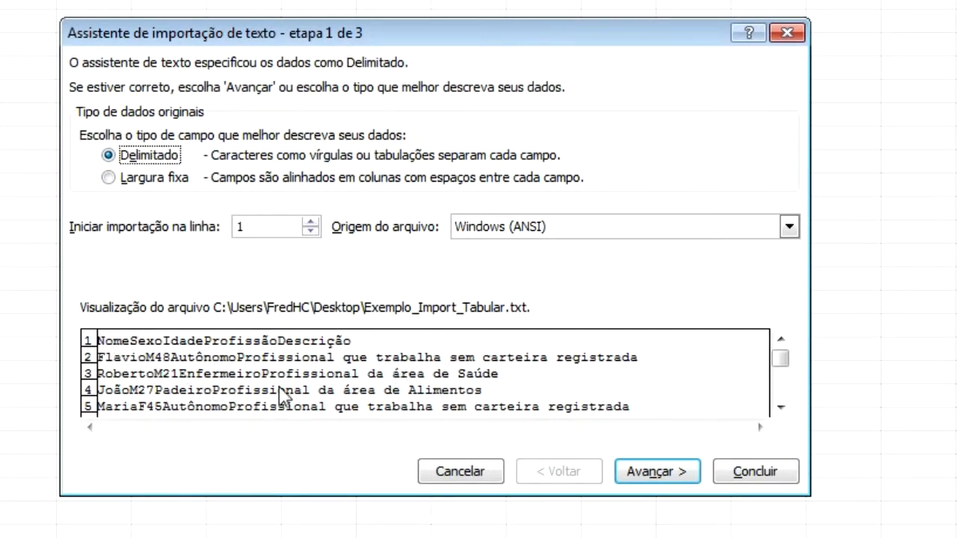
click(657, 472)
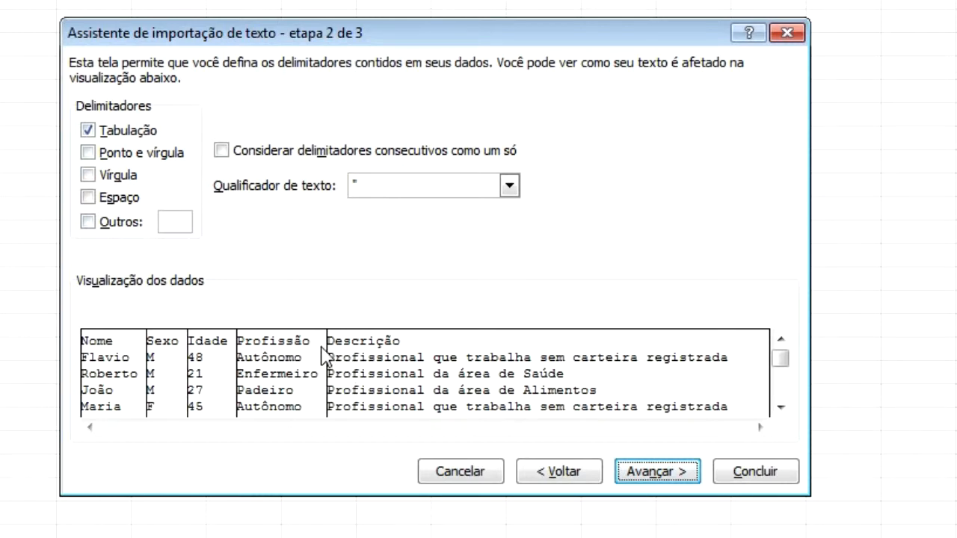
click(664, 473)
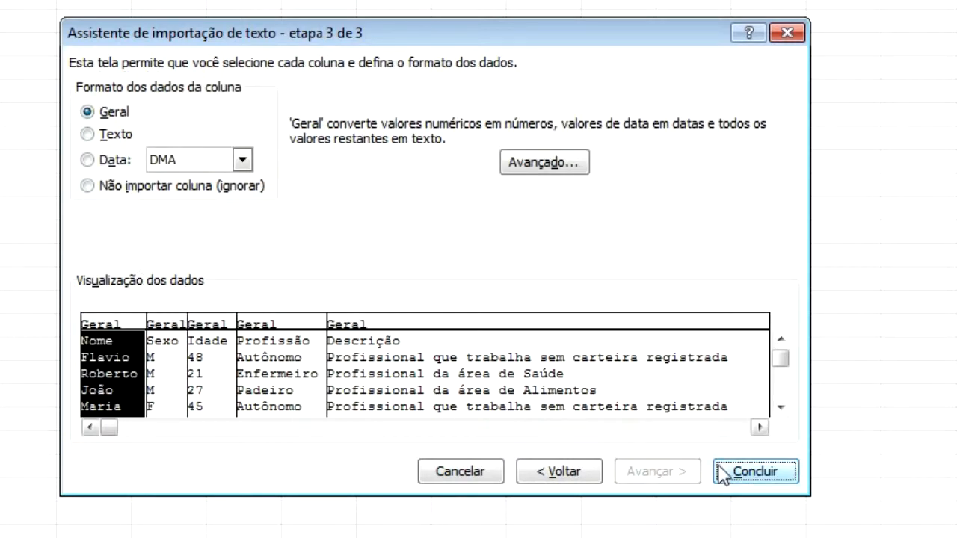
click(764, 474)
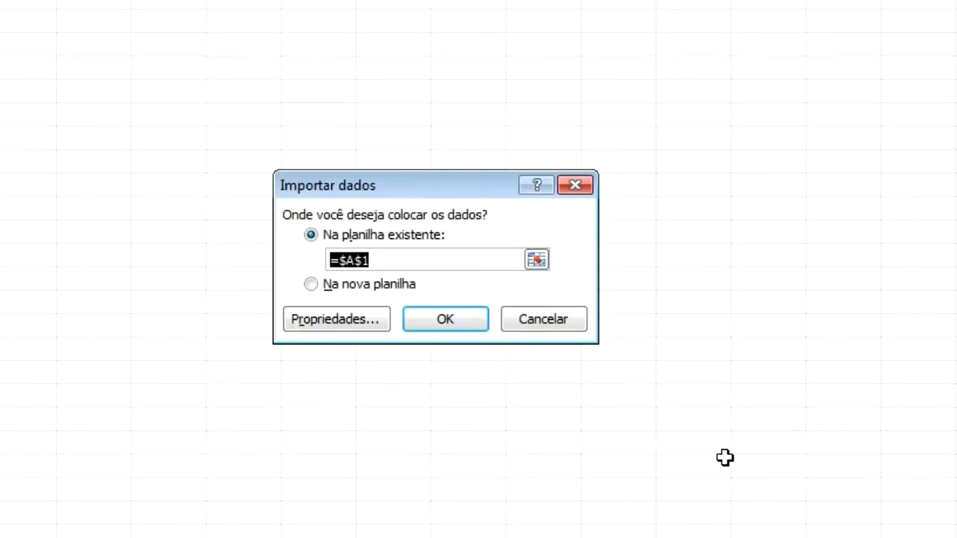
click(452, 320)
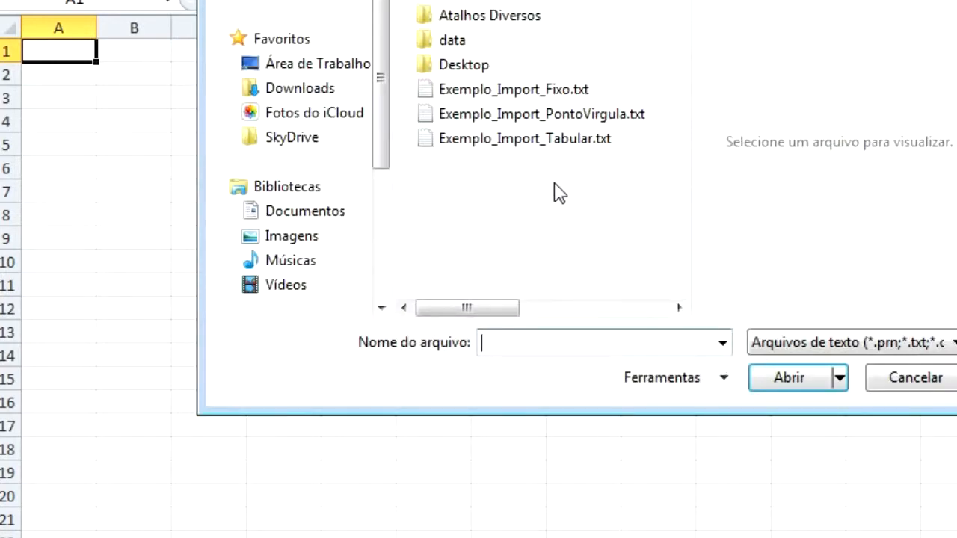
Pick Exemplo_Import_Fixo.txt and import it, keeping the detected Largura fixa option.
click(547, 93)
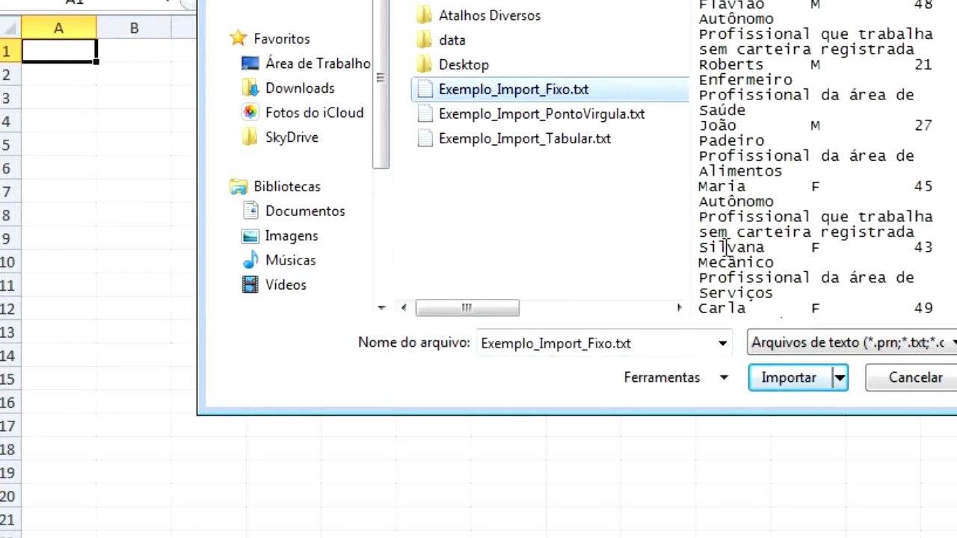
click(789, 394)
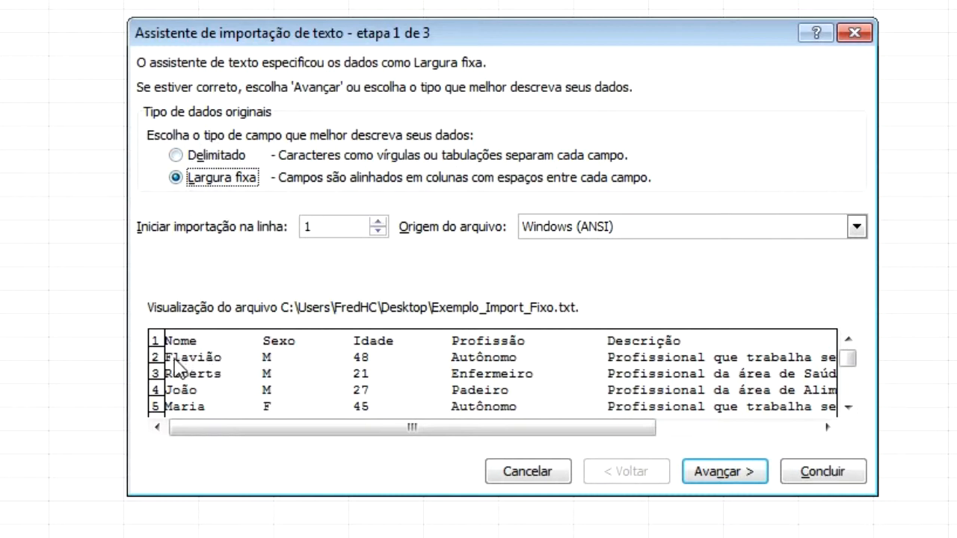
Delete the column break after 'Profissional' in the preview and advance to step 3.
click(714, 476)
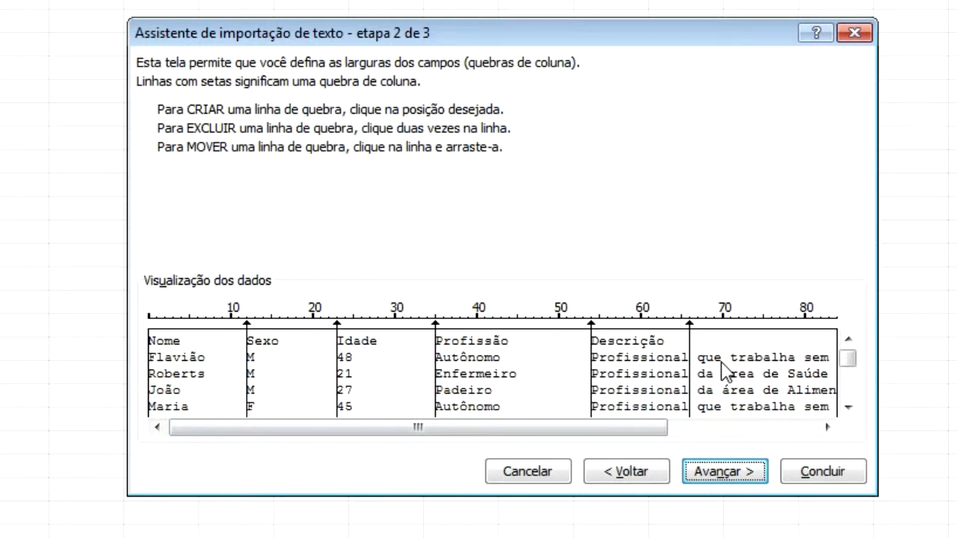
drag(555, 428, 705, 428)
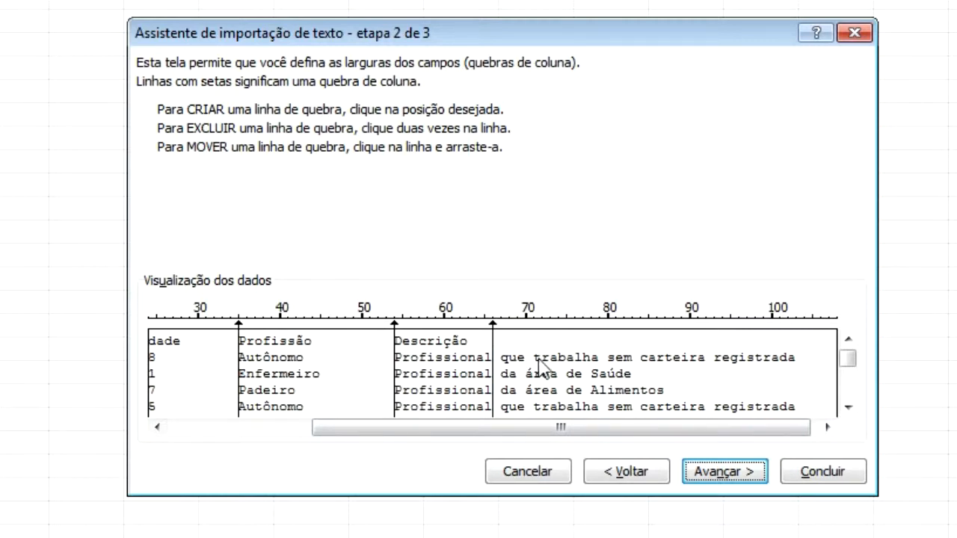
mouse_move(847, 363)
mouse_down()
mouse_move(849, 397)
mouse_move(849, 353)
mouse_up()
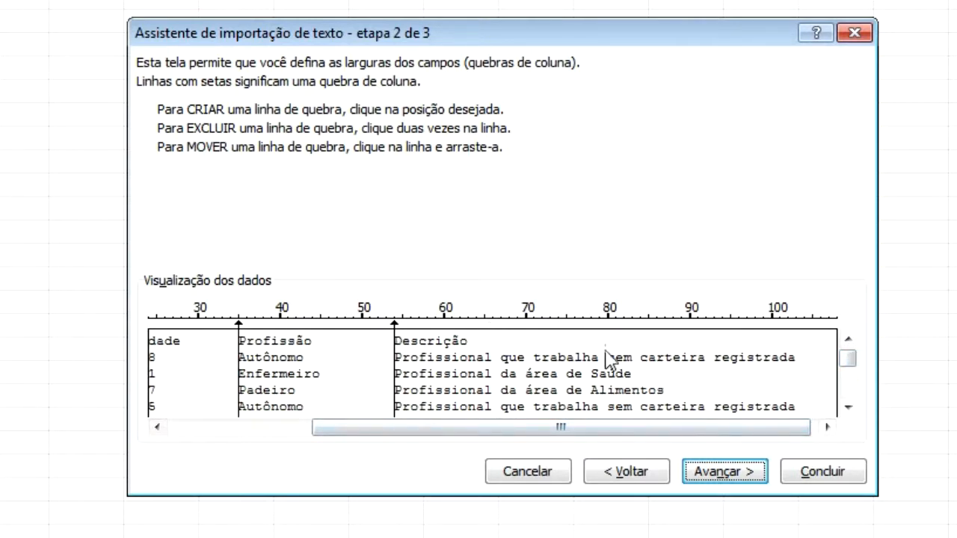
click(493, 359)
mouse_move(493, 359)
mouse_down()
mouse_move(596, 359)
mouse_move(497, 366)
mouse_up()
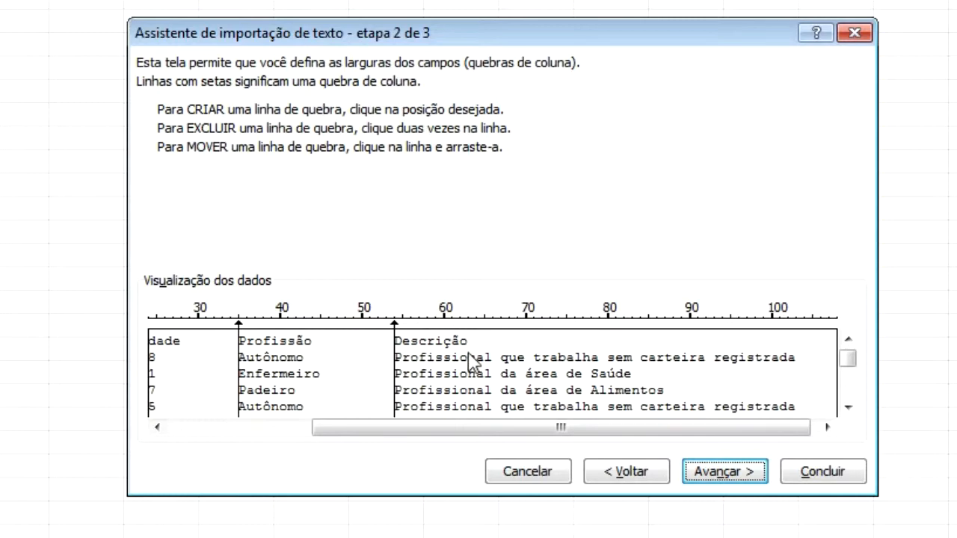
click(729, 472)
Finish the wizard, place the fixed-width data at =$A$1 in Plan3, and add sheet Plan4.
click(807, 478)
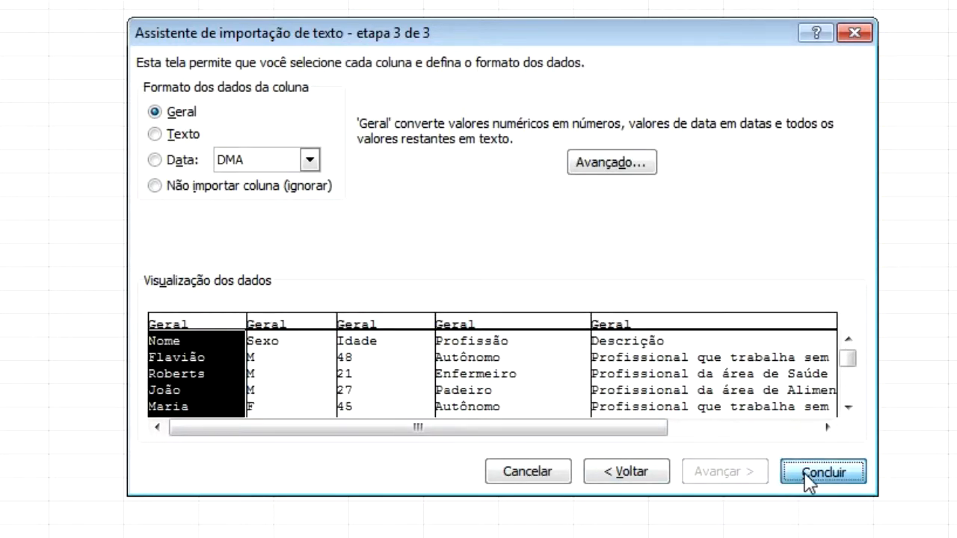
click(518, 321)
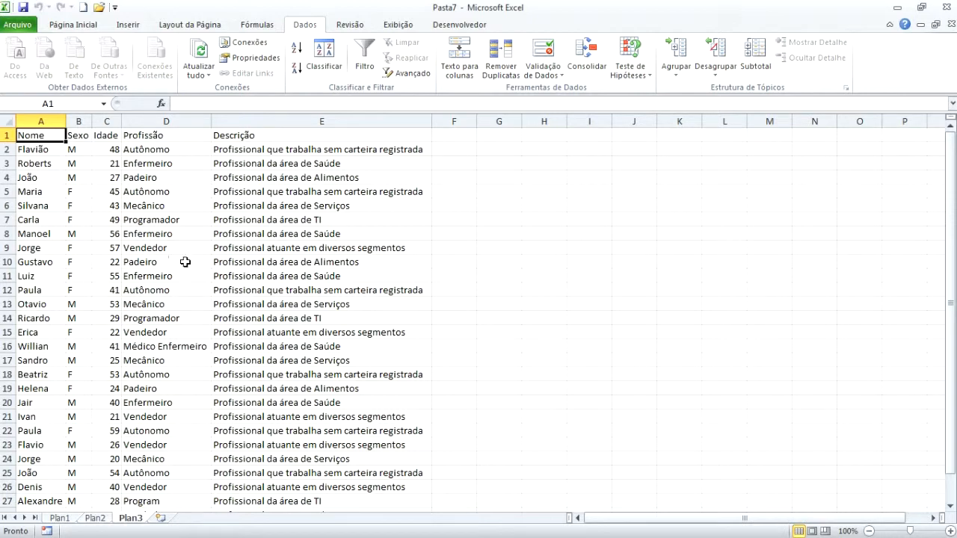
click(160, 518)
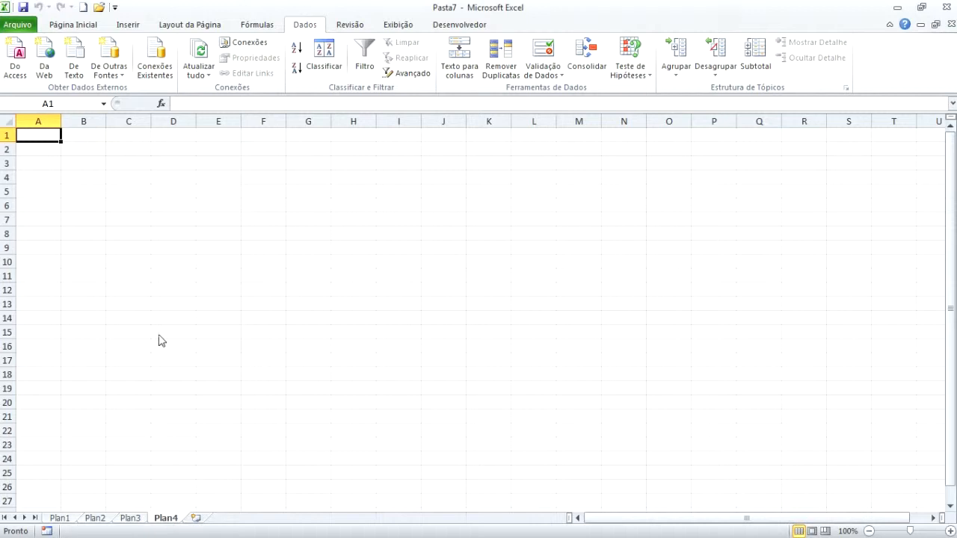
Start an Access data import and open CadastroClientes.accdb from the Documentos library.
click(16, 68)
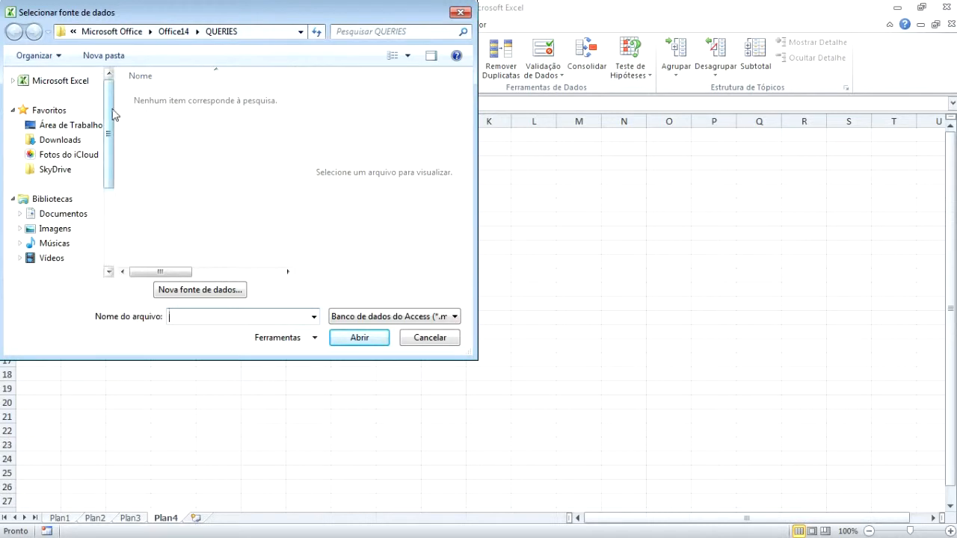
scroll(111, 128, down, 2)
scroll(111, 127, up, 1)
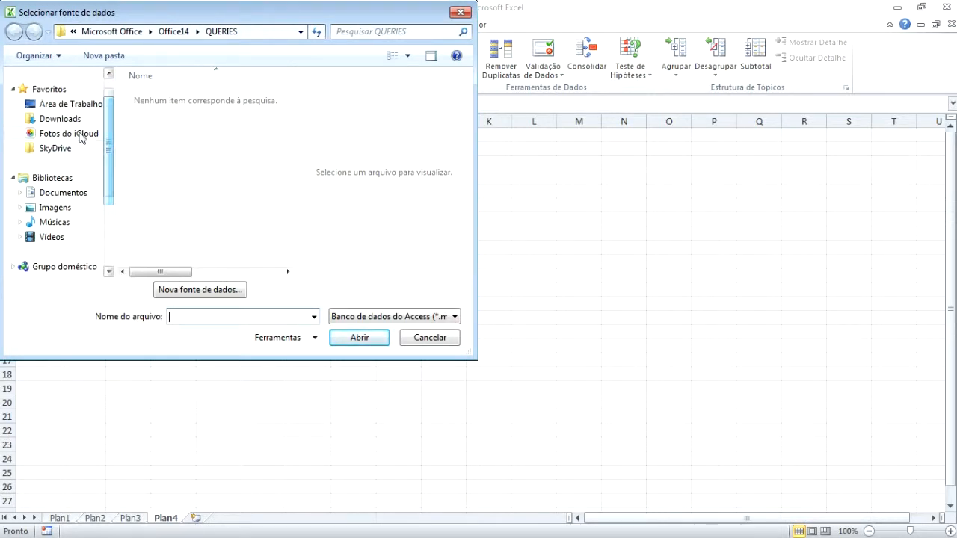
click(81, 199)
drag(288, 133, 288, 254)
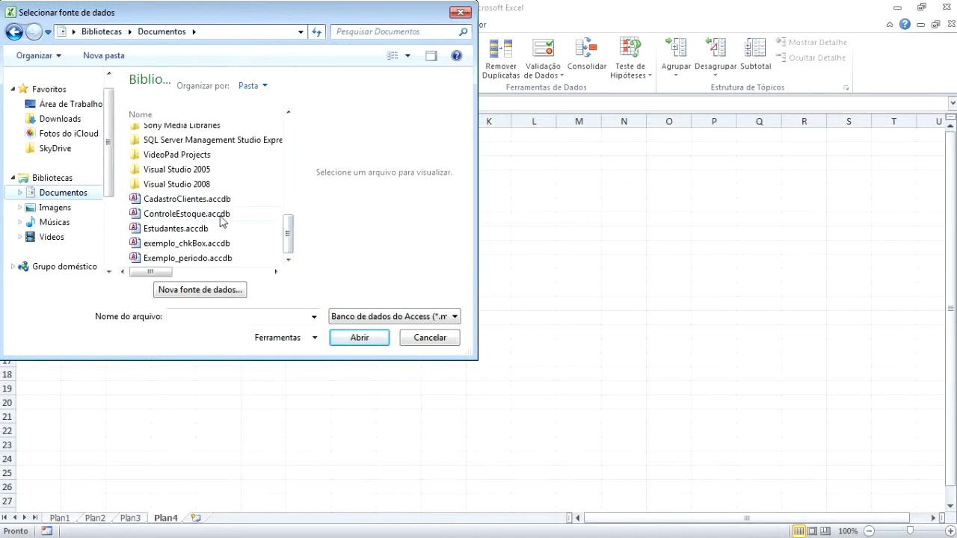
click(171, 201)
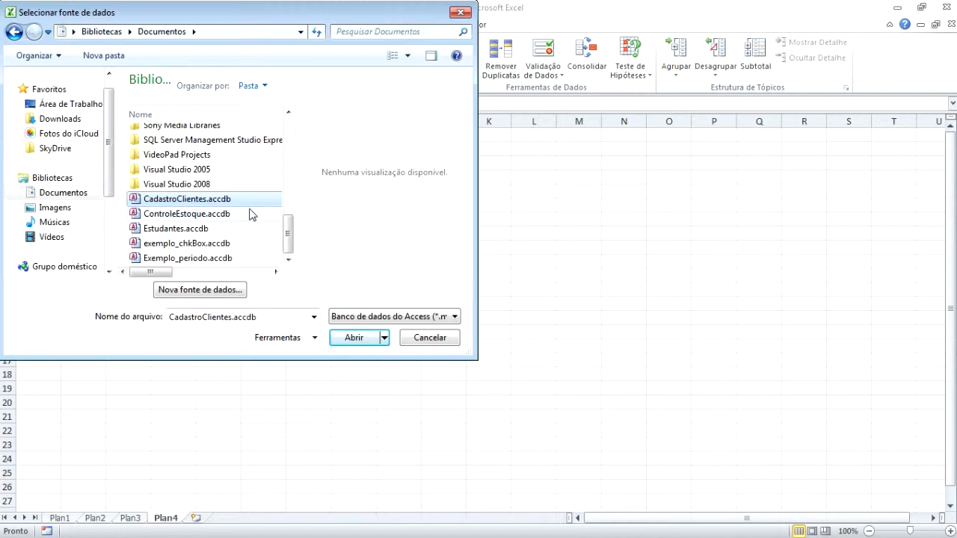
click(362, 343)
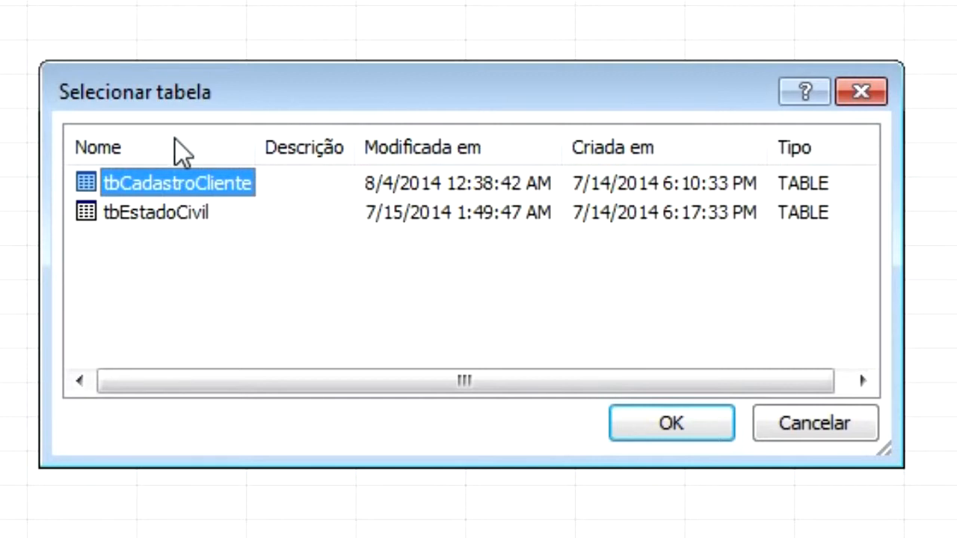
Import the tbCadastroCliente table into Plan4 as a table at cell $A$1.
mouse_move(199, 85)
mouse_down()
mouse_move(186, 64)
mouse_move(192, 74)
mouse_up()
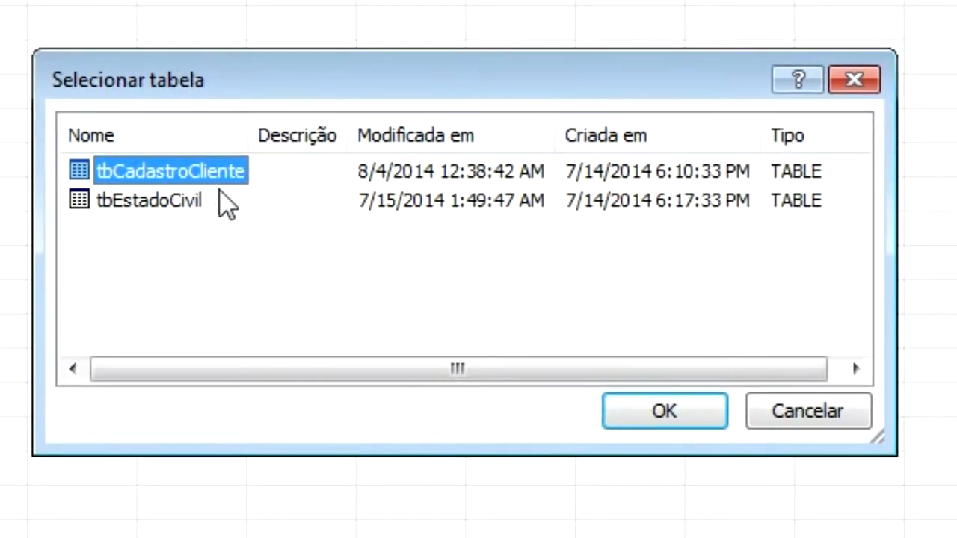
click(686, 423)
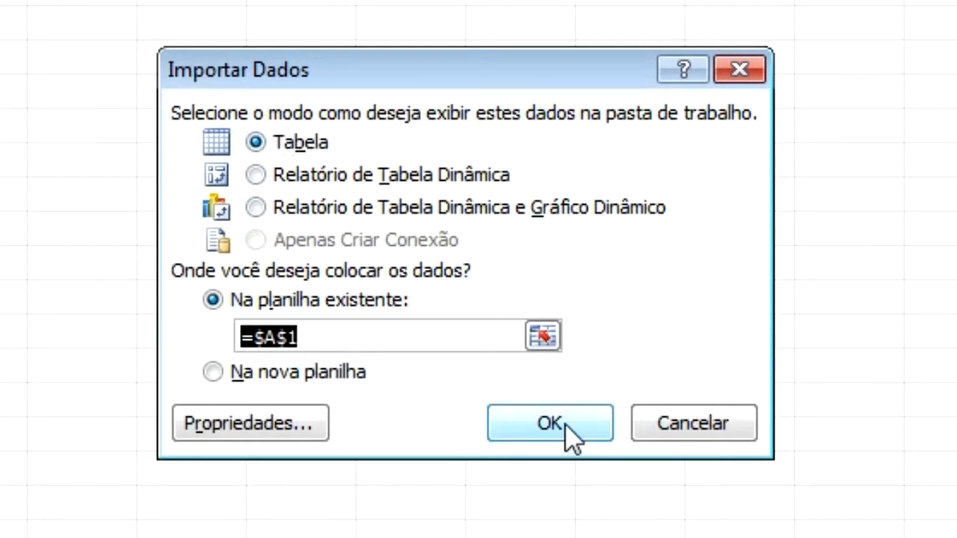
click(557, 423)
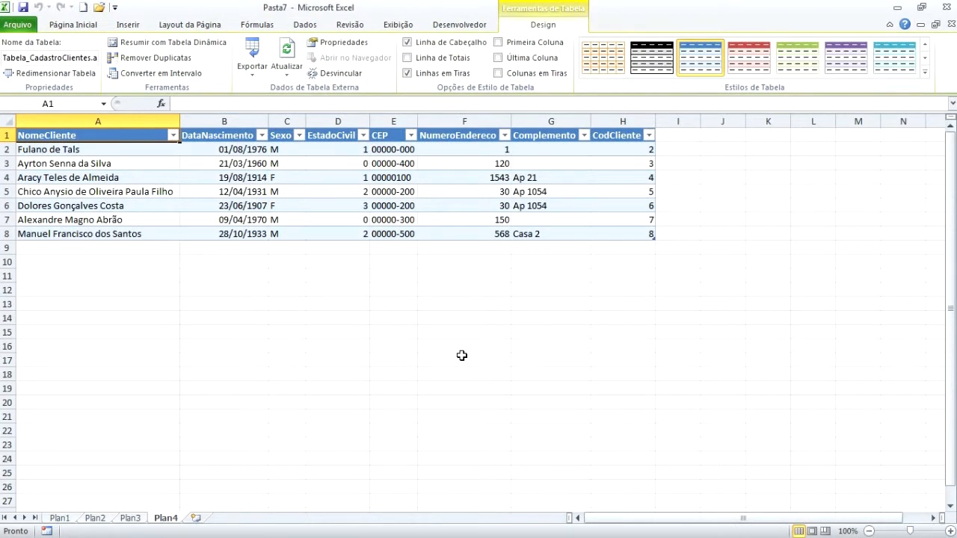
Select a few cells in the imported client table, then go to the Plan1 sheet.
drag(63, 138, 583, 228)
click(583, 228)
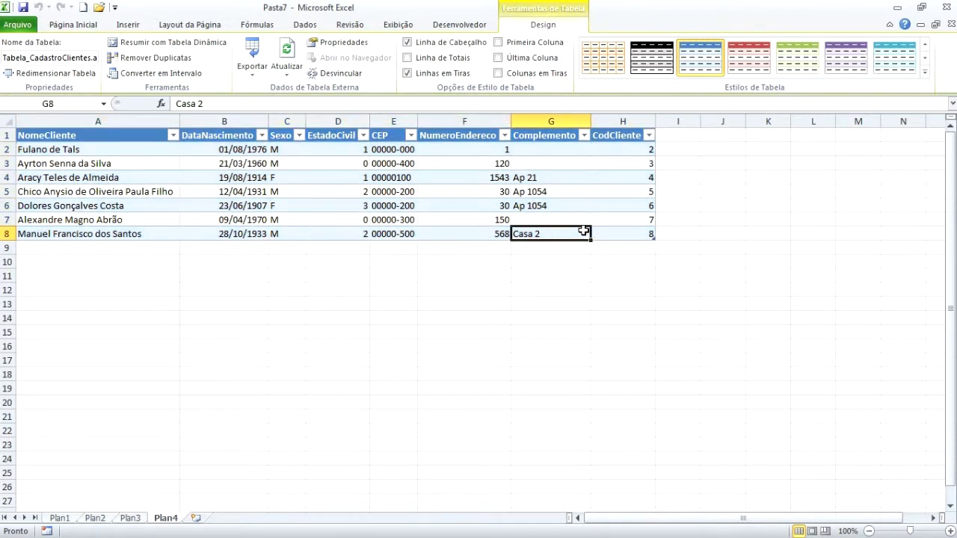
click(93, 149)
drag(92, 149, 93, 163)
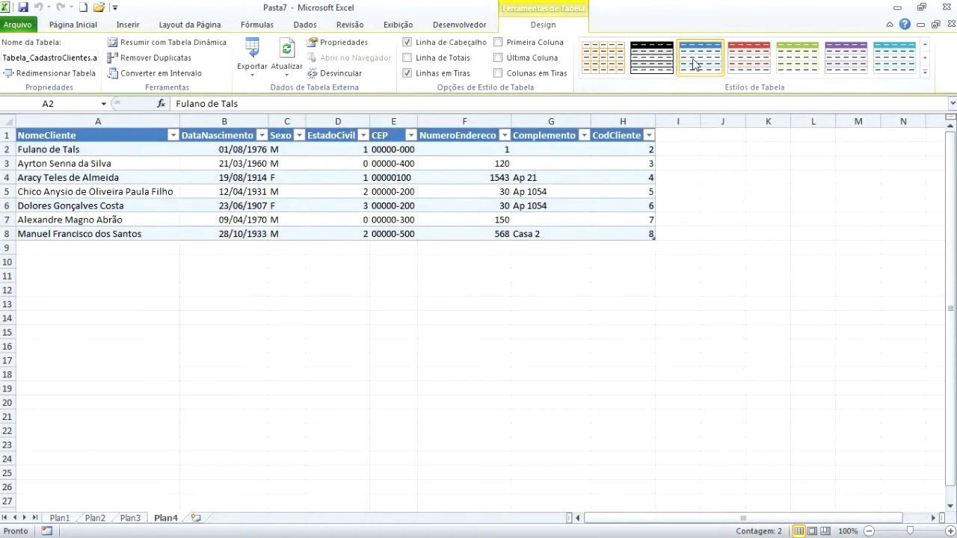
drag(551, 261, 551, 247)
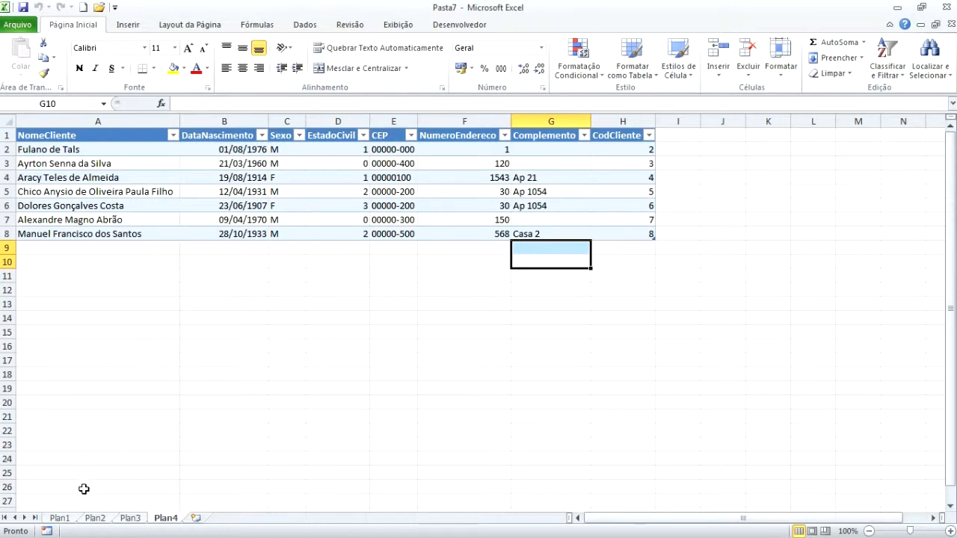
click(61, 518)
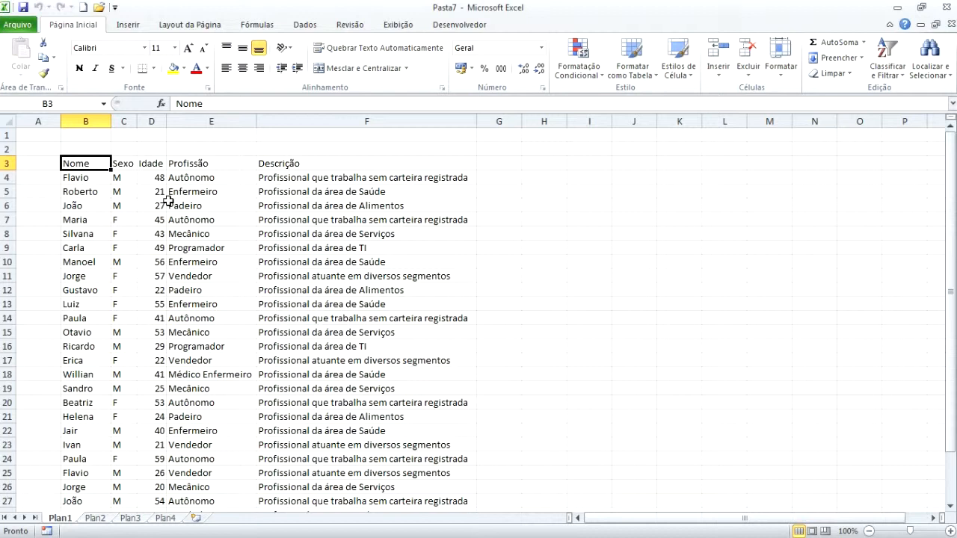
In Notepad, change Flavio to Flavios in the semicolon text file and save it.
mouse_move(951, 191)
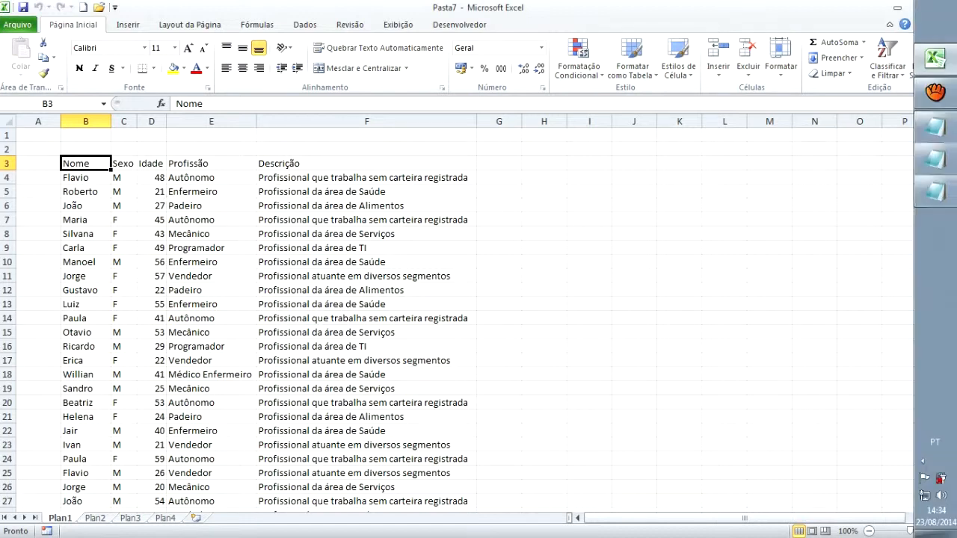
click(938, 169)
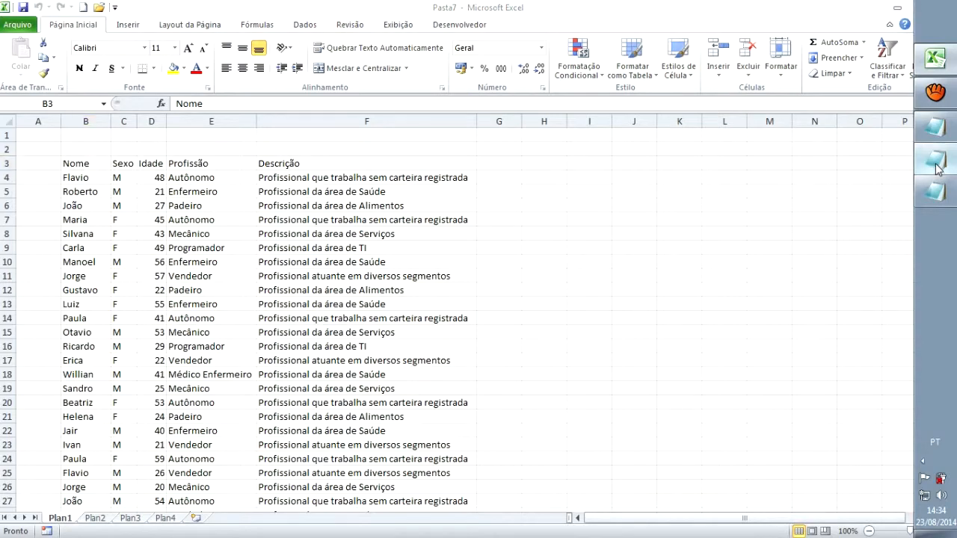
drag(329, 75, 506, 83)
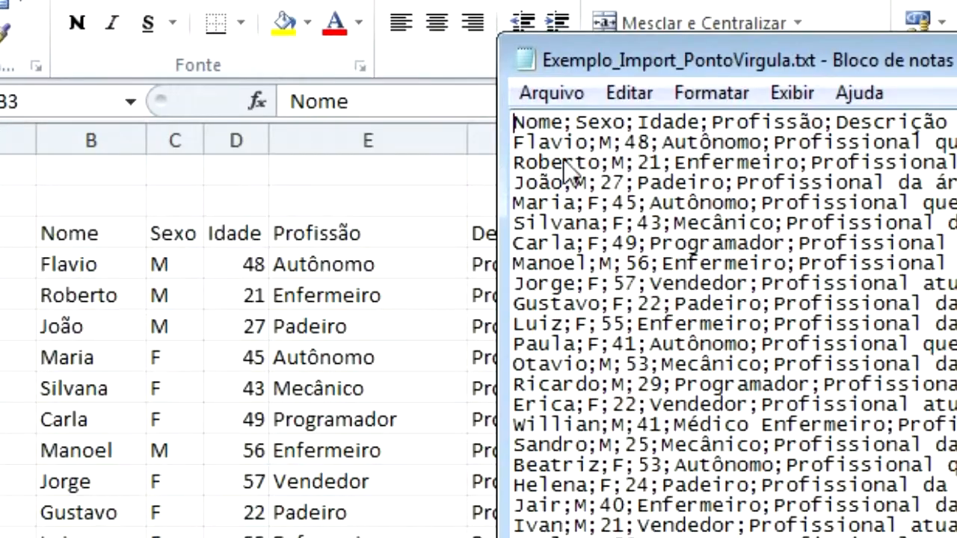
click(588, 142)
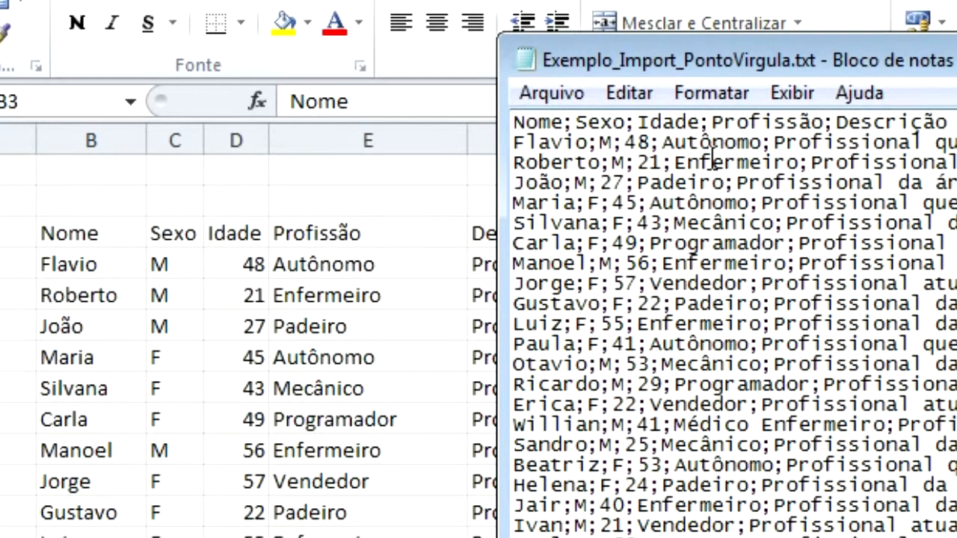
text(s)
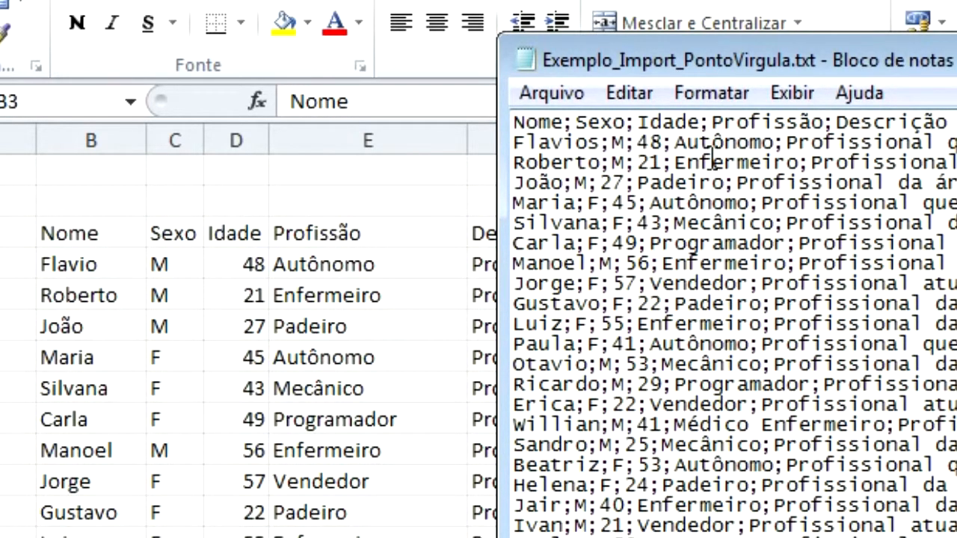
click(529, 92)
click(582, 192)
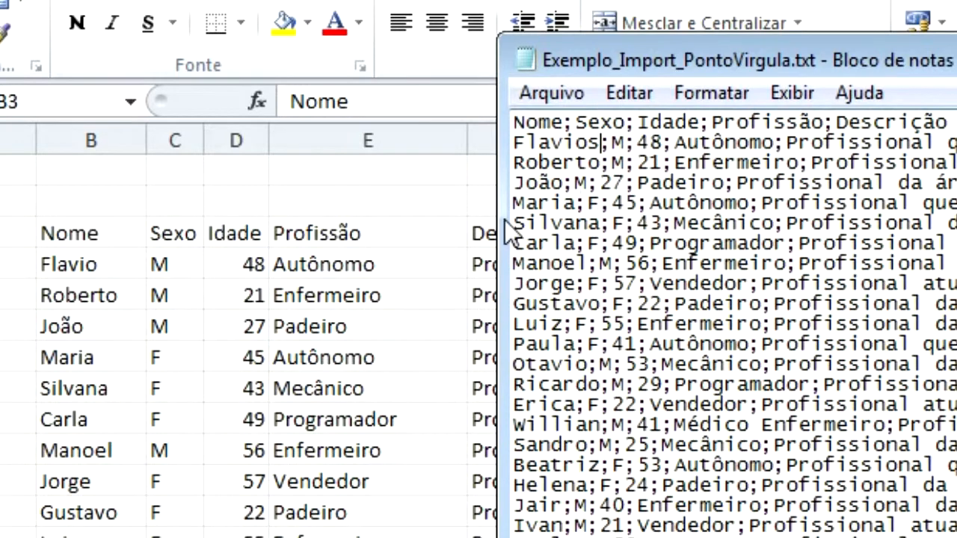
Back in Excel, select cell E5 (Enfermeiro) on Plan1 and show the Dados ribbon.
key(alt+Tab)
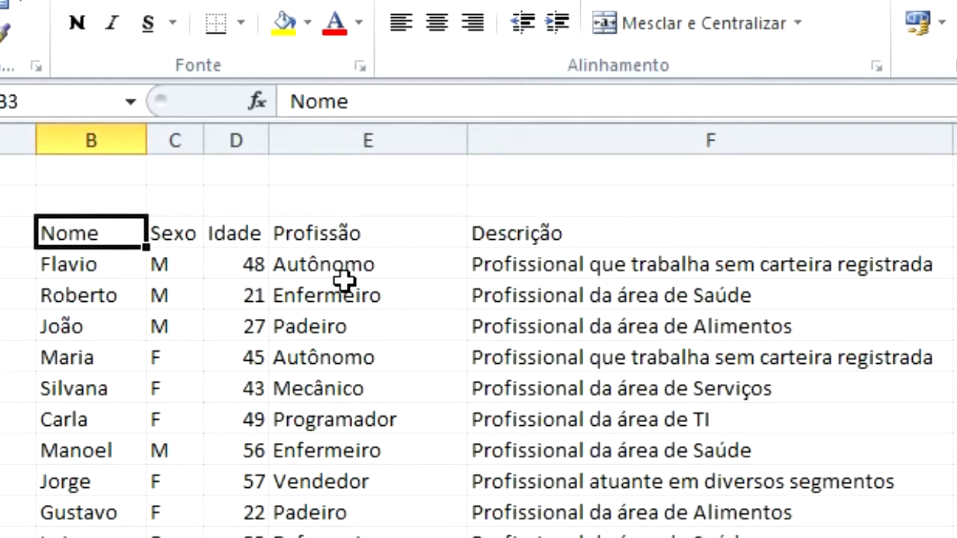
key(Down)
key(Down)
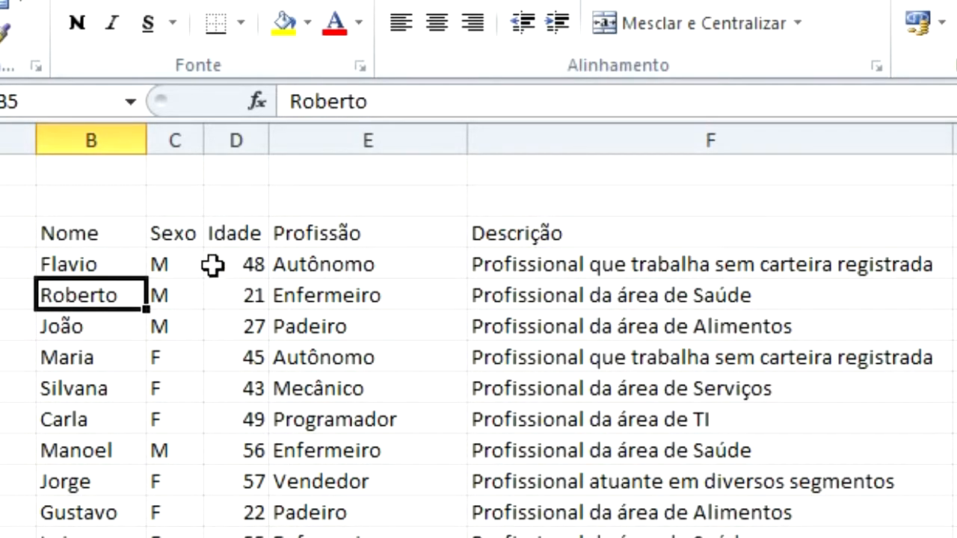
click(273, 287)
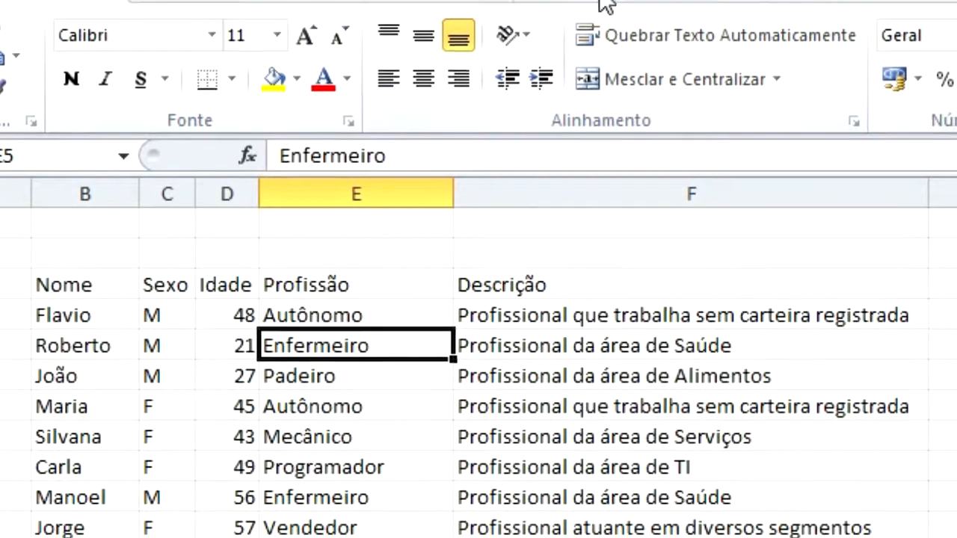
click(557, 51)
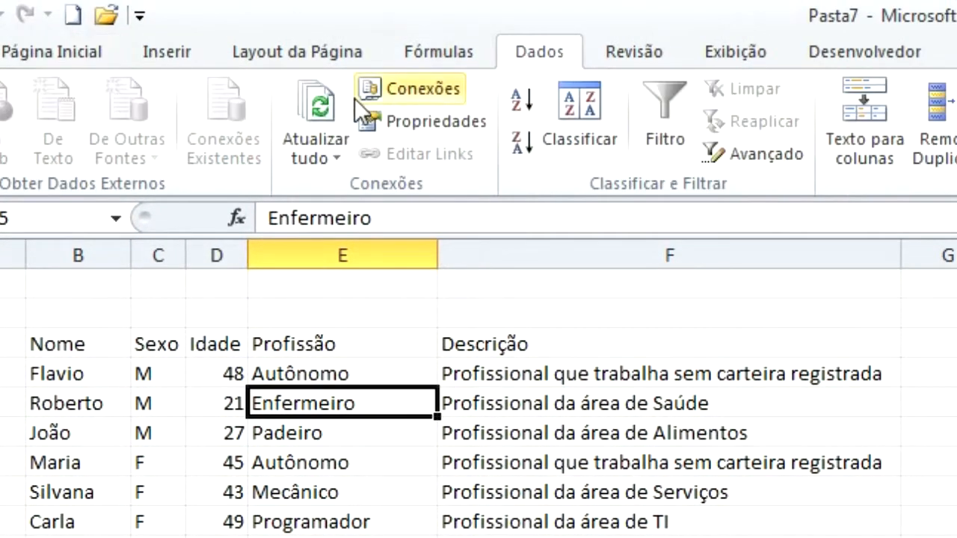
click(324, 154)
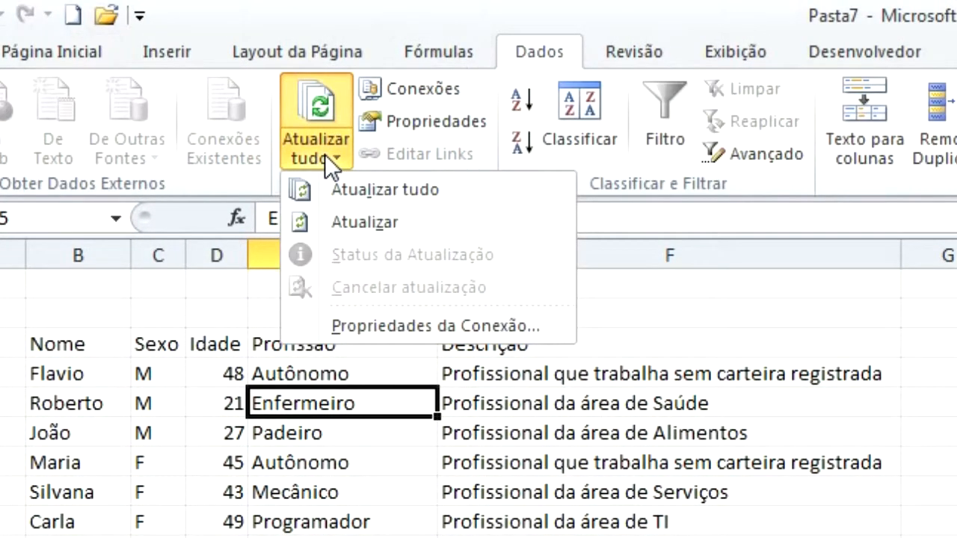
click(385, 326)
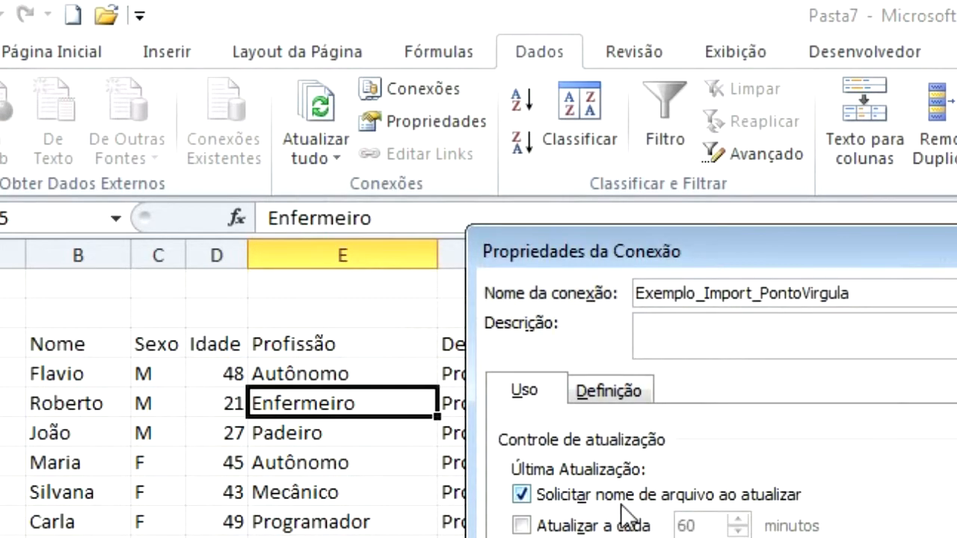
key(Escape)
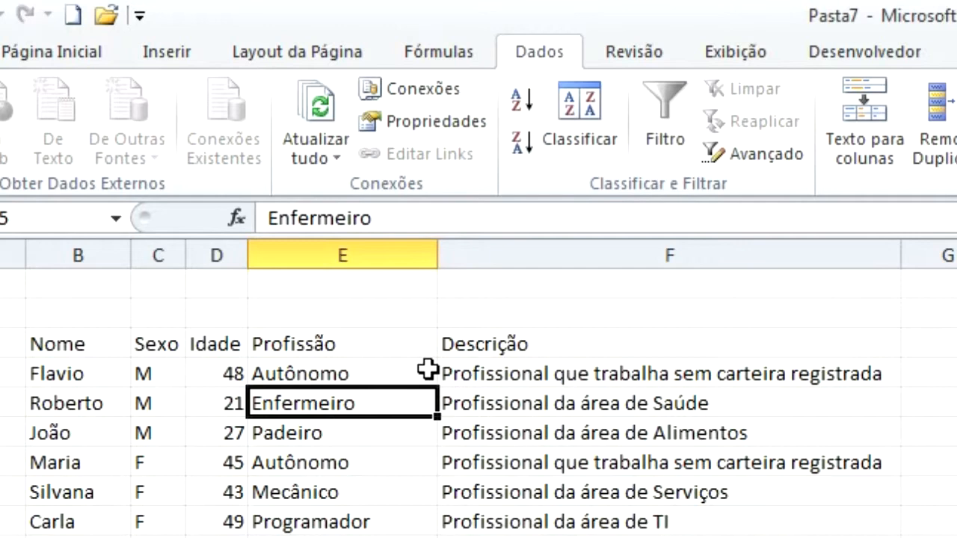
click(317, 119)
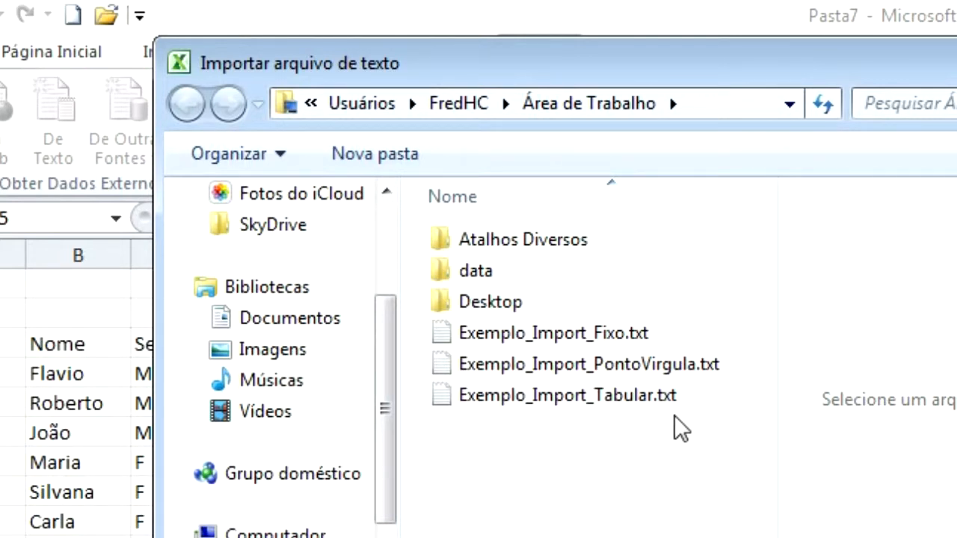
click(639, 371)
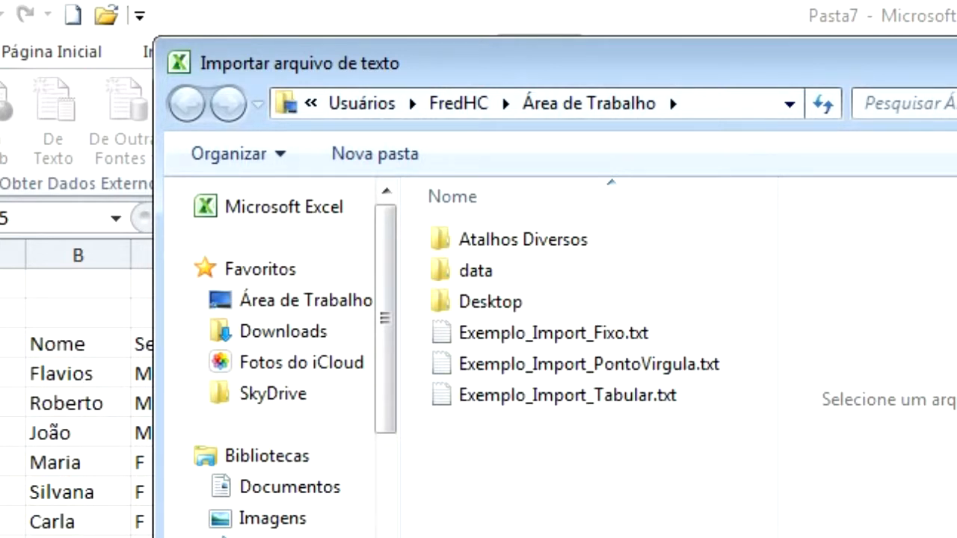
key(Escape)
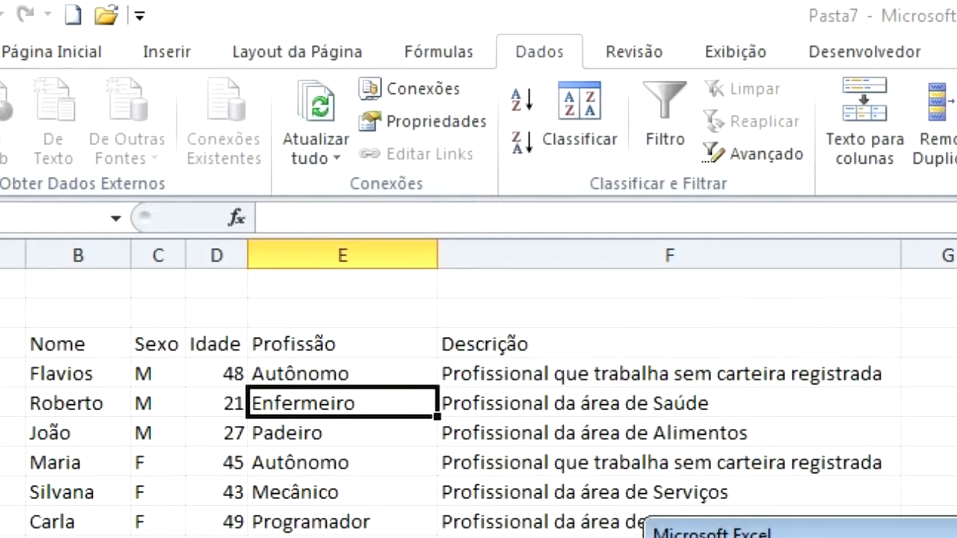
key(Return)
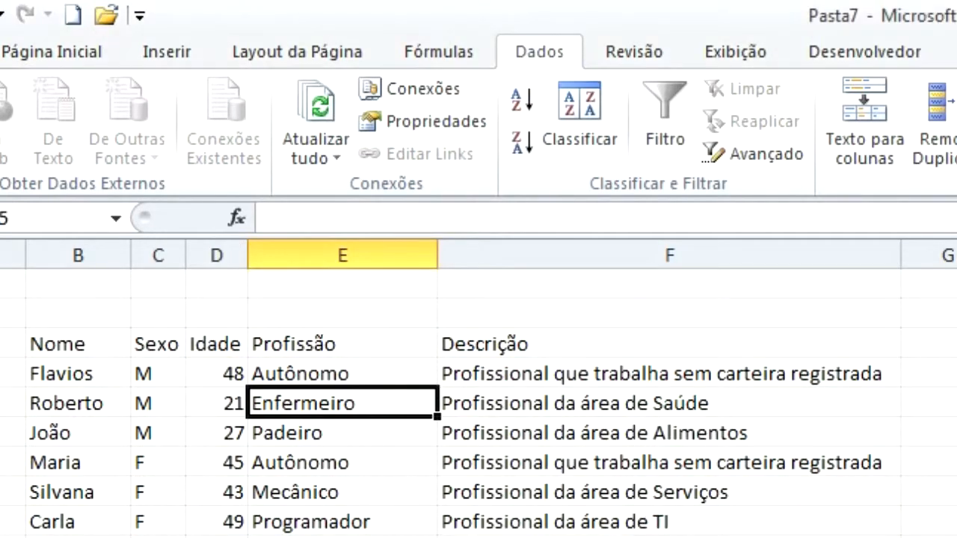
click(88, 380)
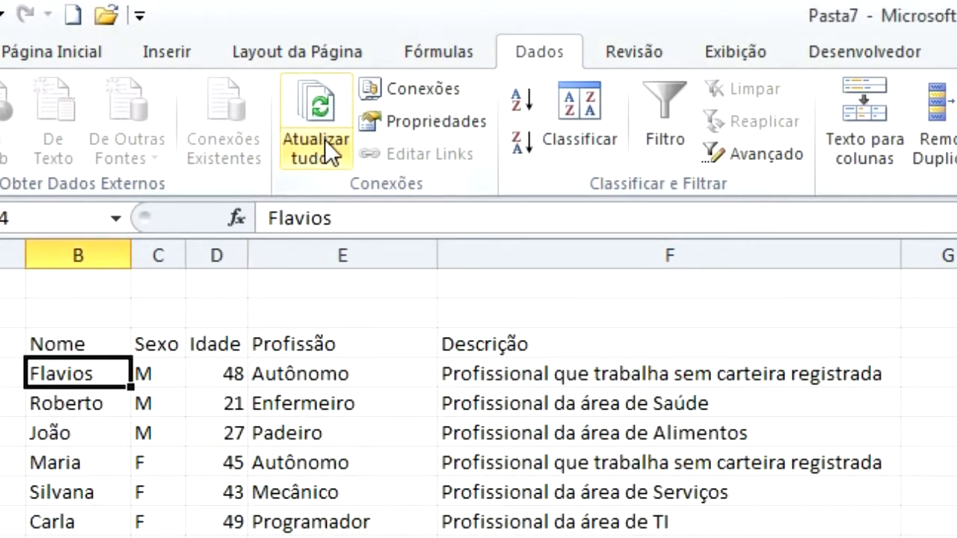
Refresh the text data, choosing Exemplo_Import_PontoVirgula.txt as the source file.
click(314, 158)
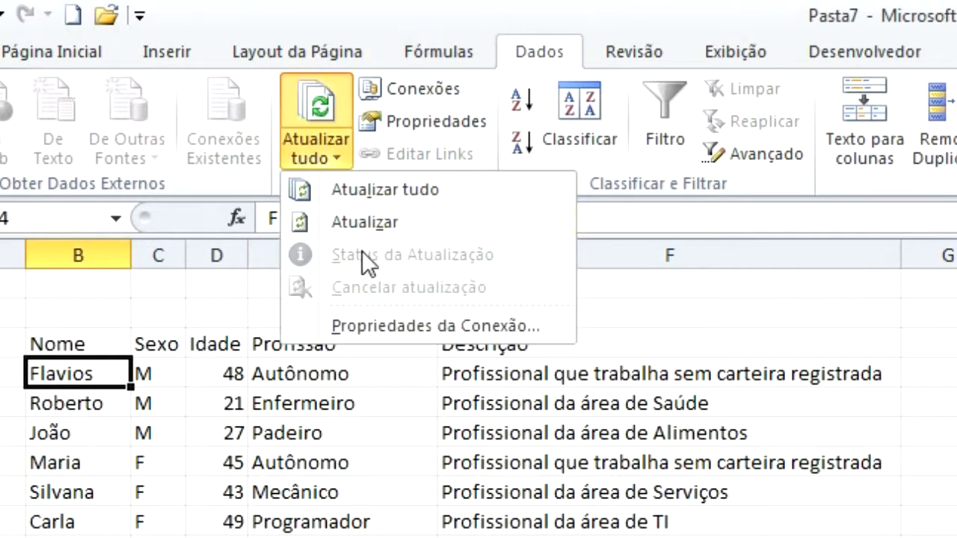
click(364, 223)
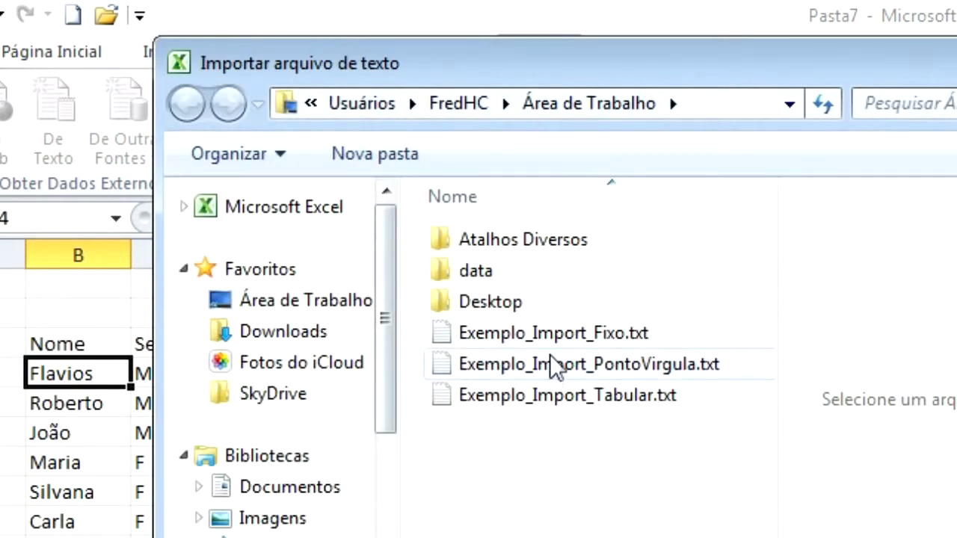
click(590, 365)
click(882, 535)
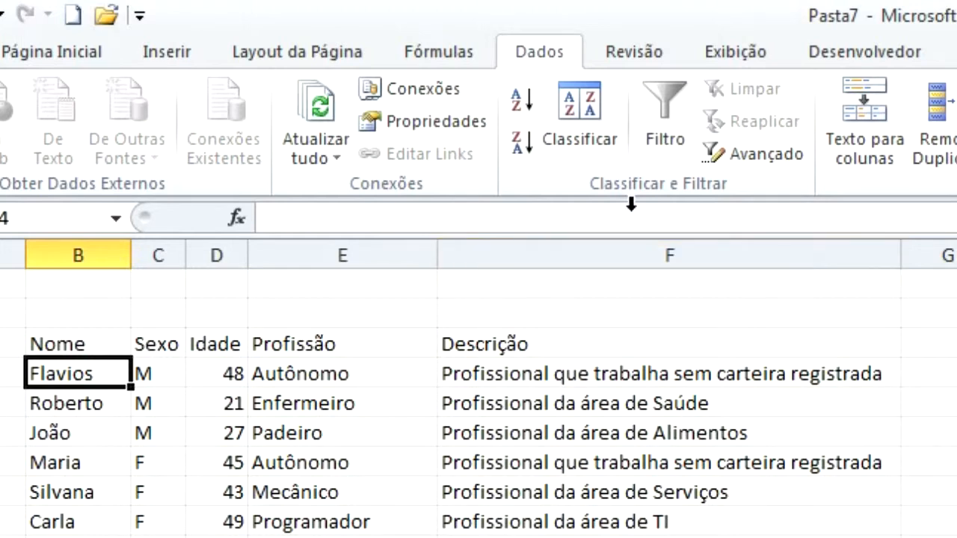
Start another refresh, cancel its file prompt, and reopen the Atualizar tudo options.
click(316, 149)
click(382, 222)
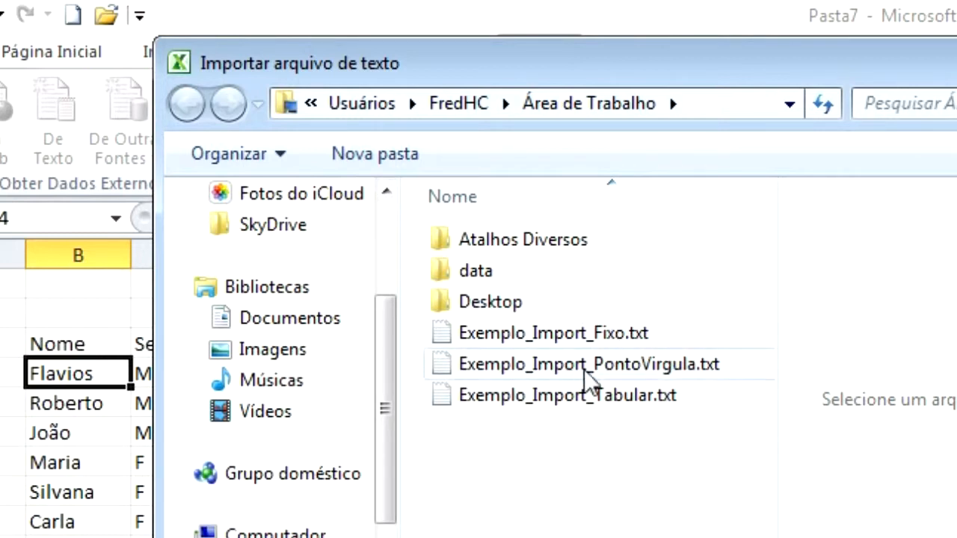
key(Escape)
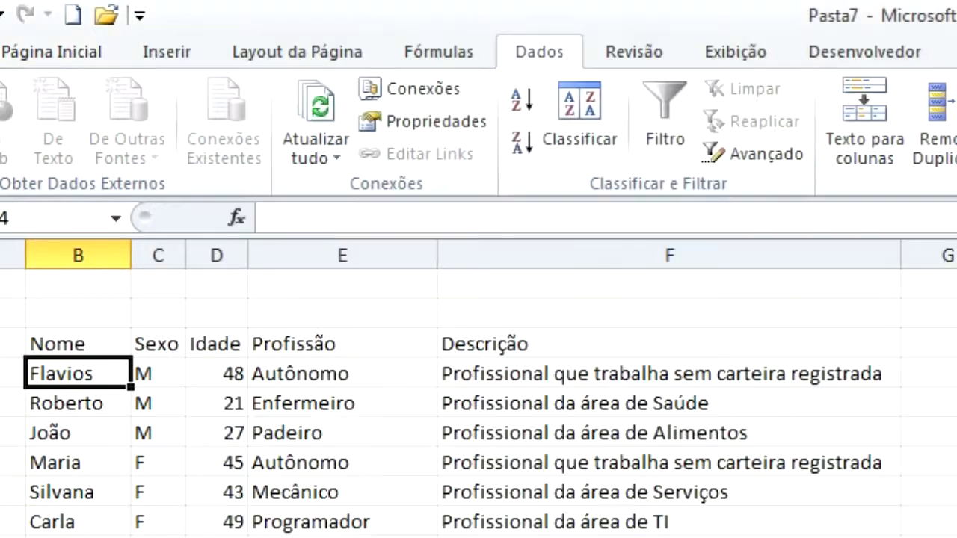
click(333, 160)
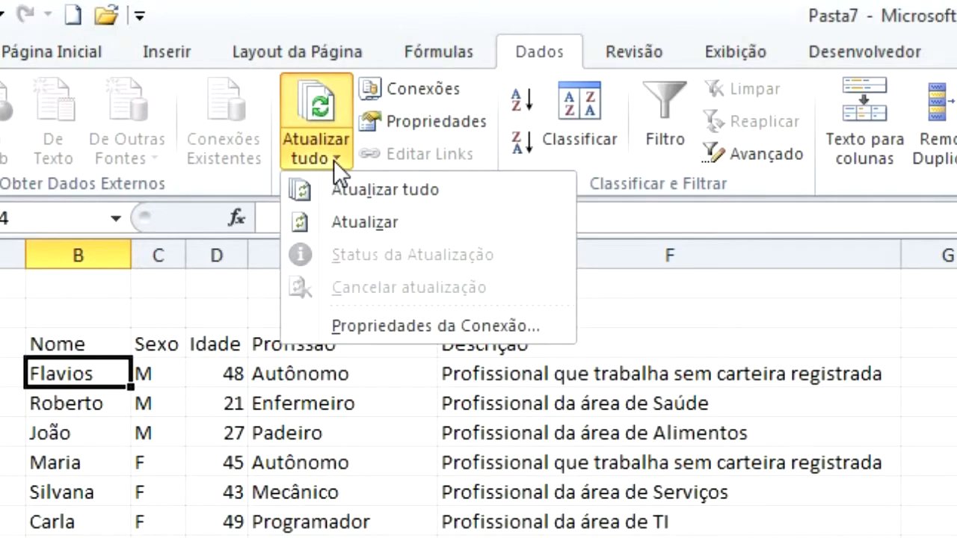
In Exemplo_Import_PontoVirgula connection properties, disable the file-name prompt, leaving Atualizar a cada and Atualizar ao abrir unchecked.
click(433, 327)
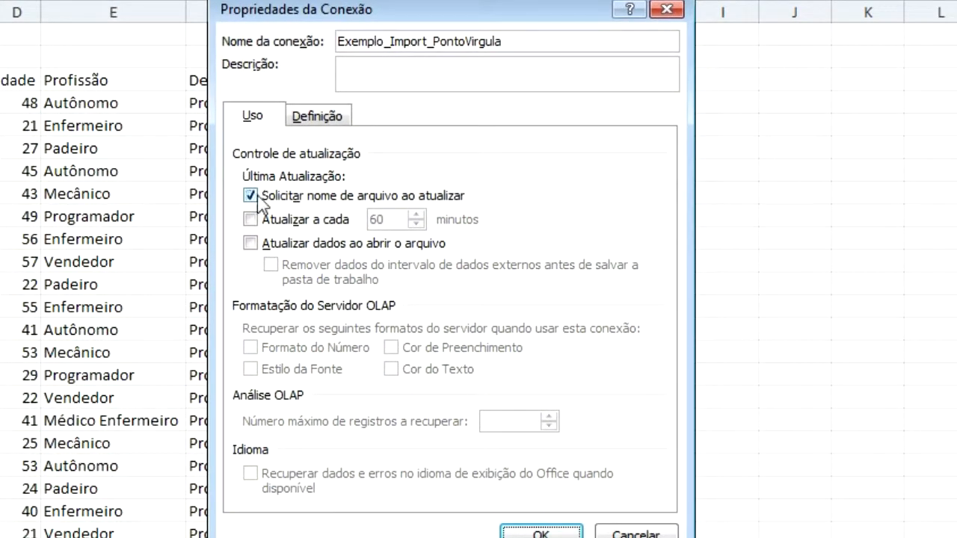
click(251, 197)
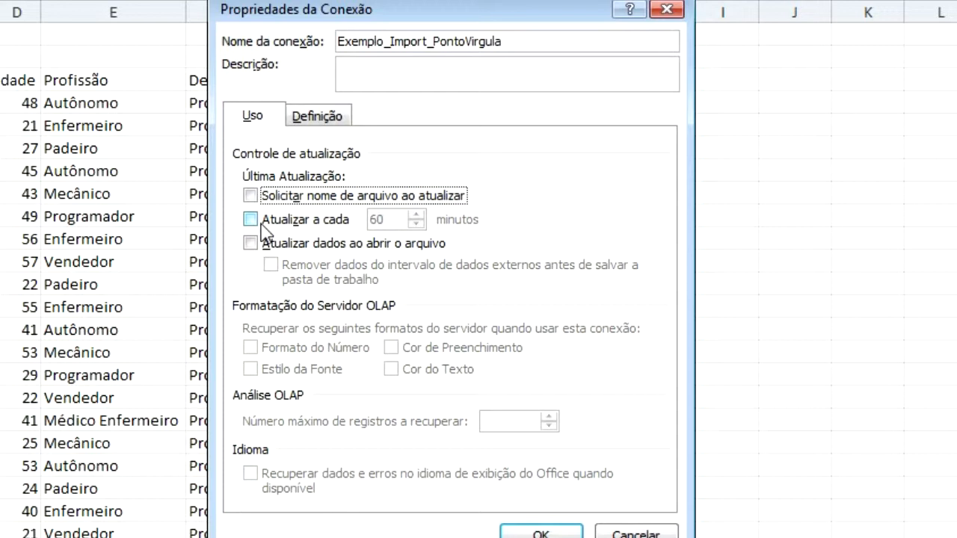
click(283, 219)
click(416, 223)
click(415, 223)
click(416, 224)
click(416, 224)
drag(415, 223, 418, 218)
click(251, 219)
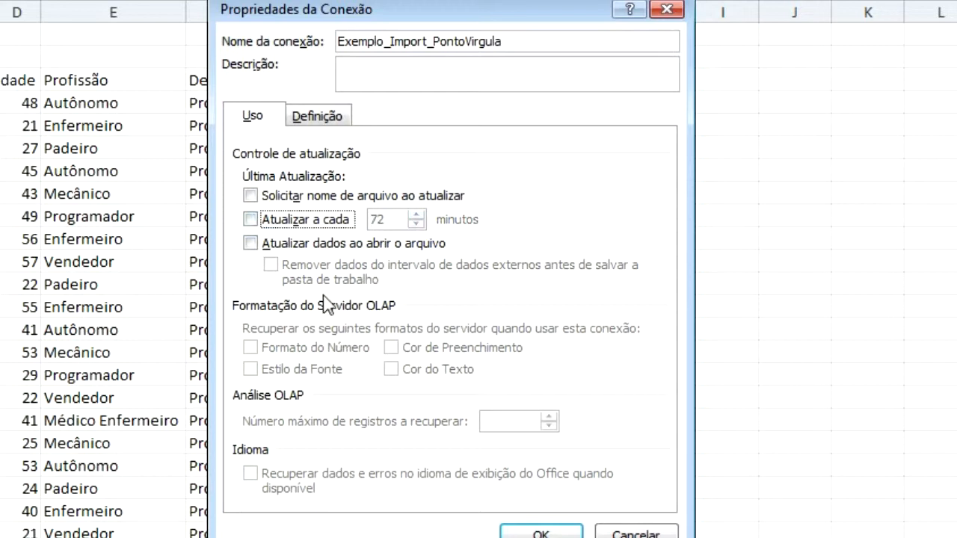
click(256, 248)
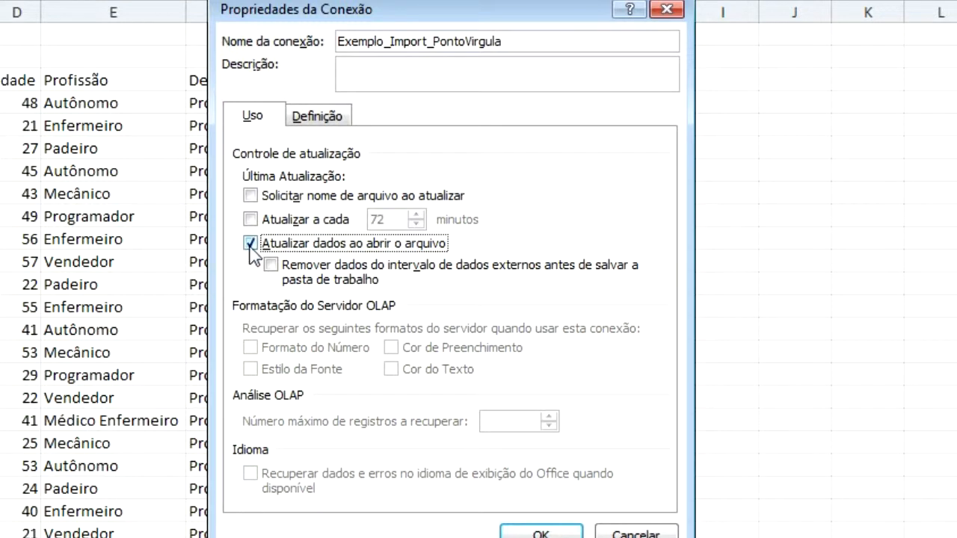
click(250, 244)
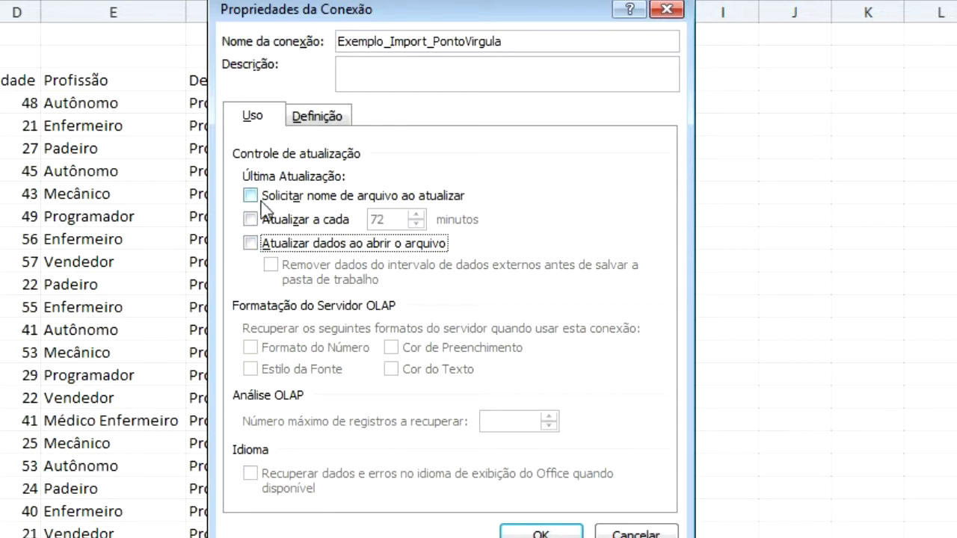
Confirm the connection settings, refresh all without a file prompt, and switch to Notepad.
click(545, 533)
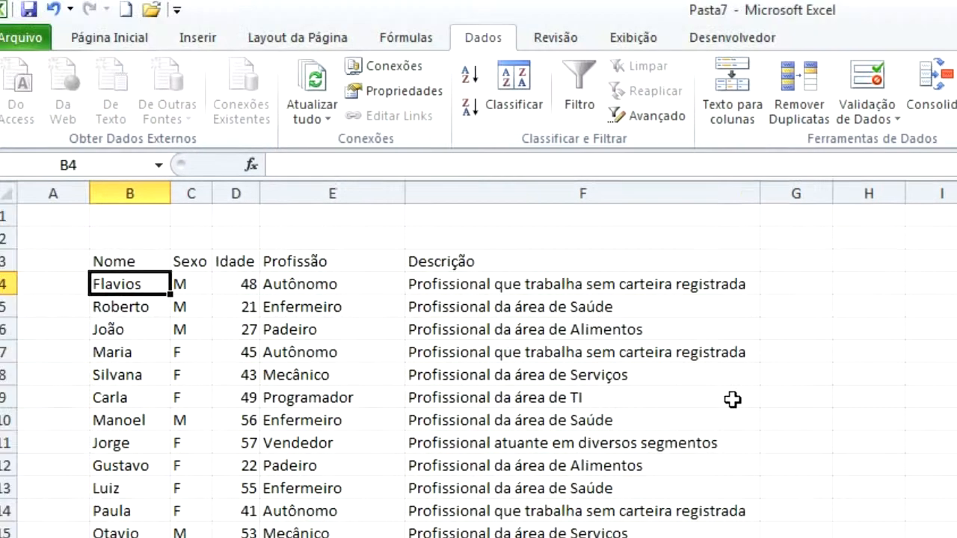
click(311, 118)
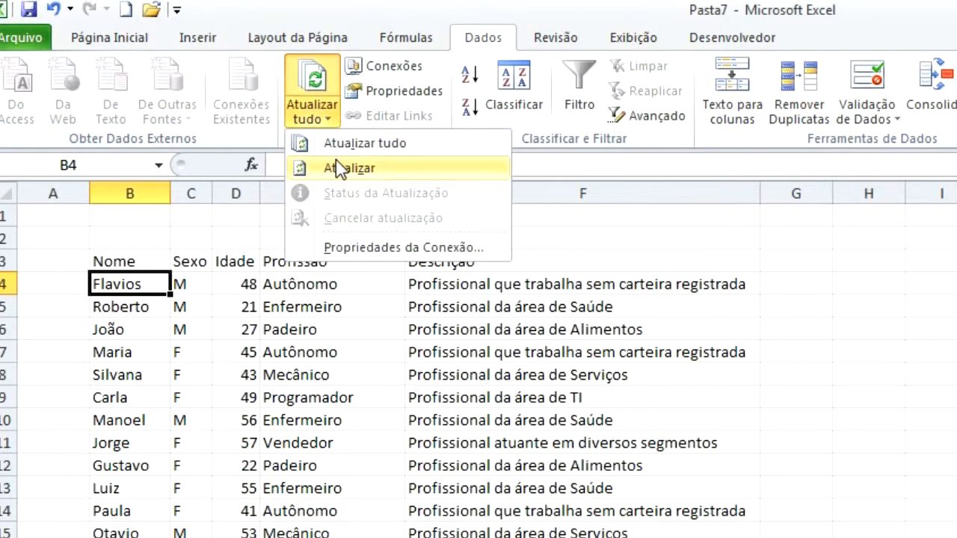
click(338, 166)
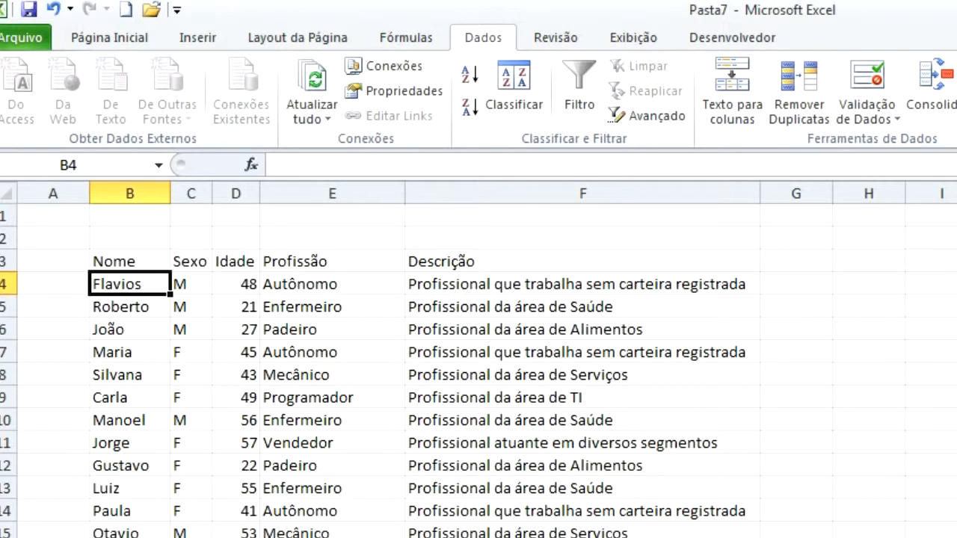
key(alt+Tab)
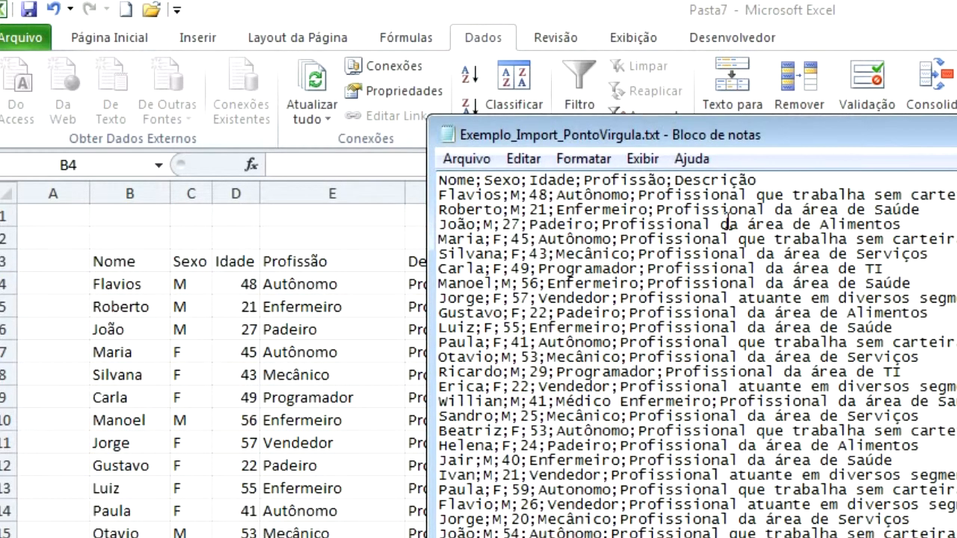
Rename Flavios to Flavião and Roberto to Robert in the text file, save, and return to Excel.
key(BackSpace)
key(BackSpace)
text(ão)
key(Down)
key(BackSpace)
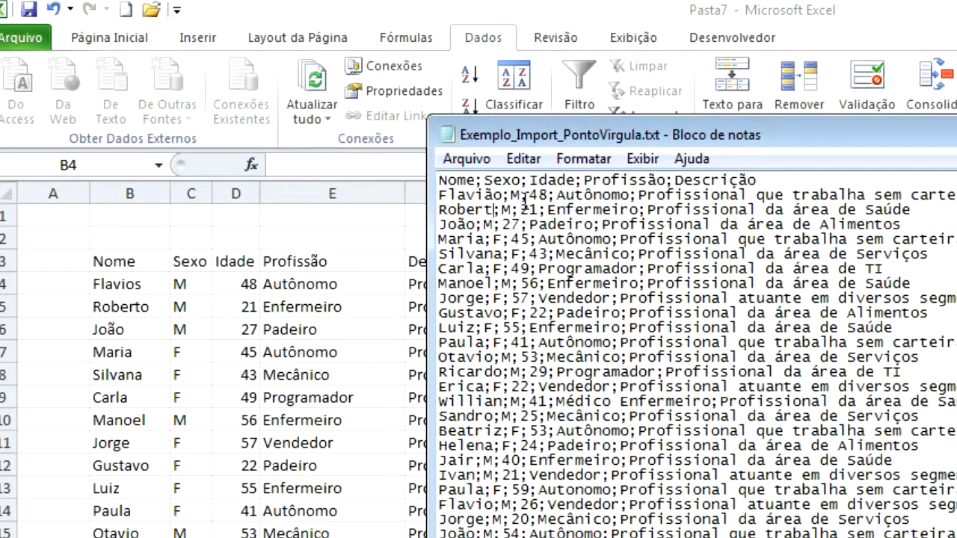
click(464, 163)
click(493, 234)
key(alt+Tab)
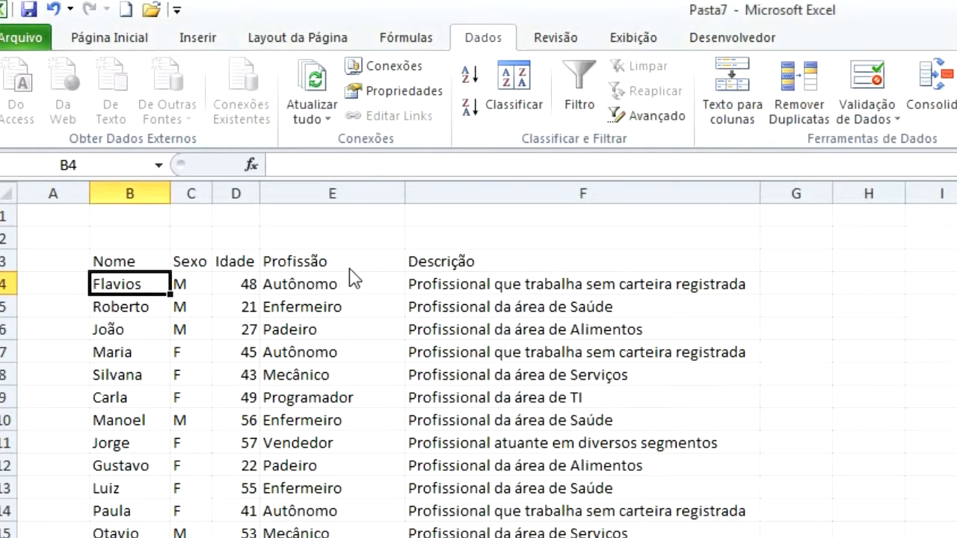
Run Atualizar tudo > Atualizar to refresh the text connection with the saved edits.
click(316, 114)
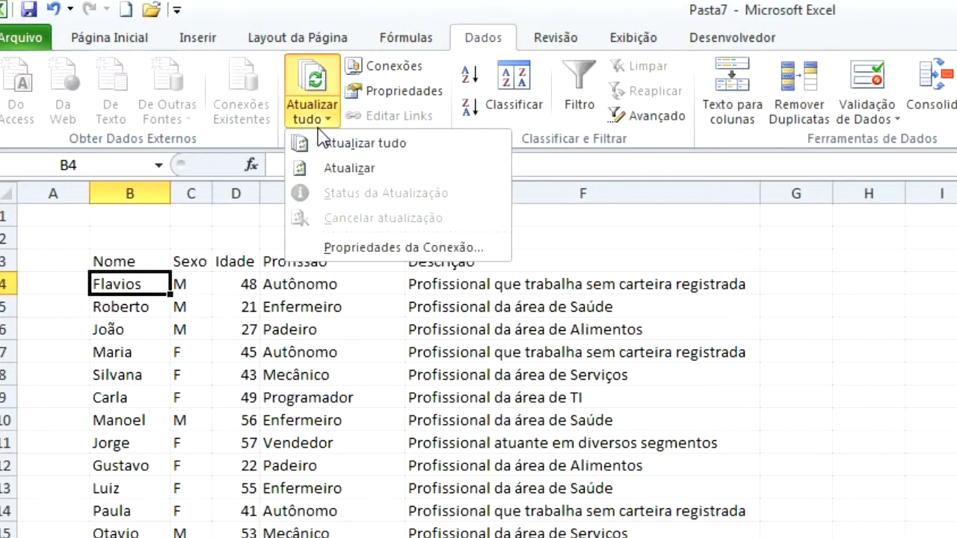
click(325, 168)
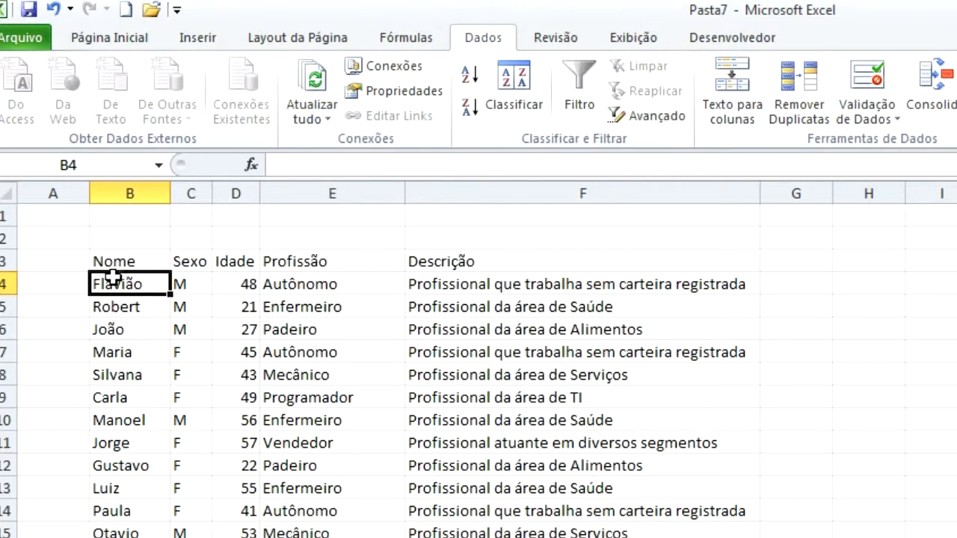